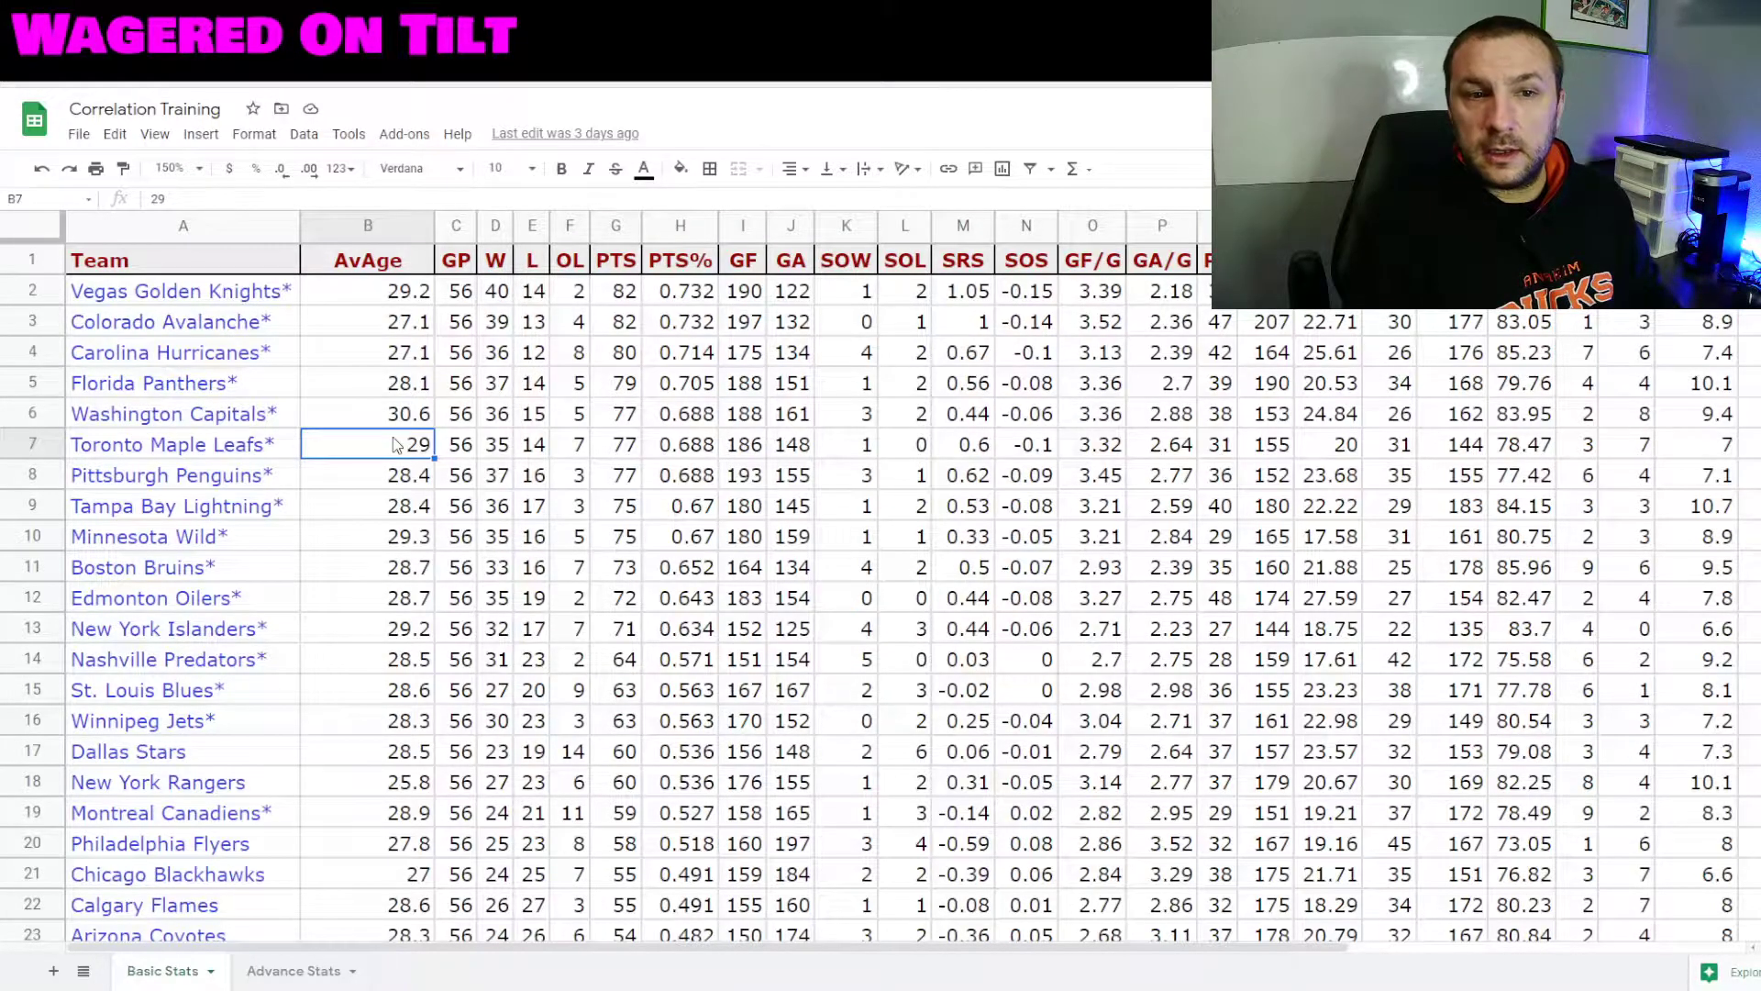
Go up to the header row and step between the AvAge, GP and W headers
key("ctrl+Up")
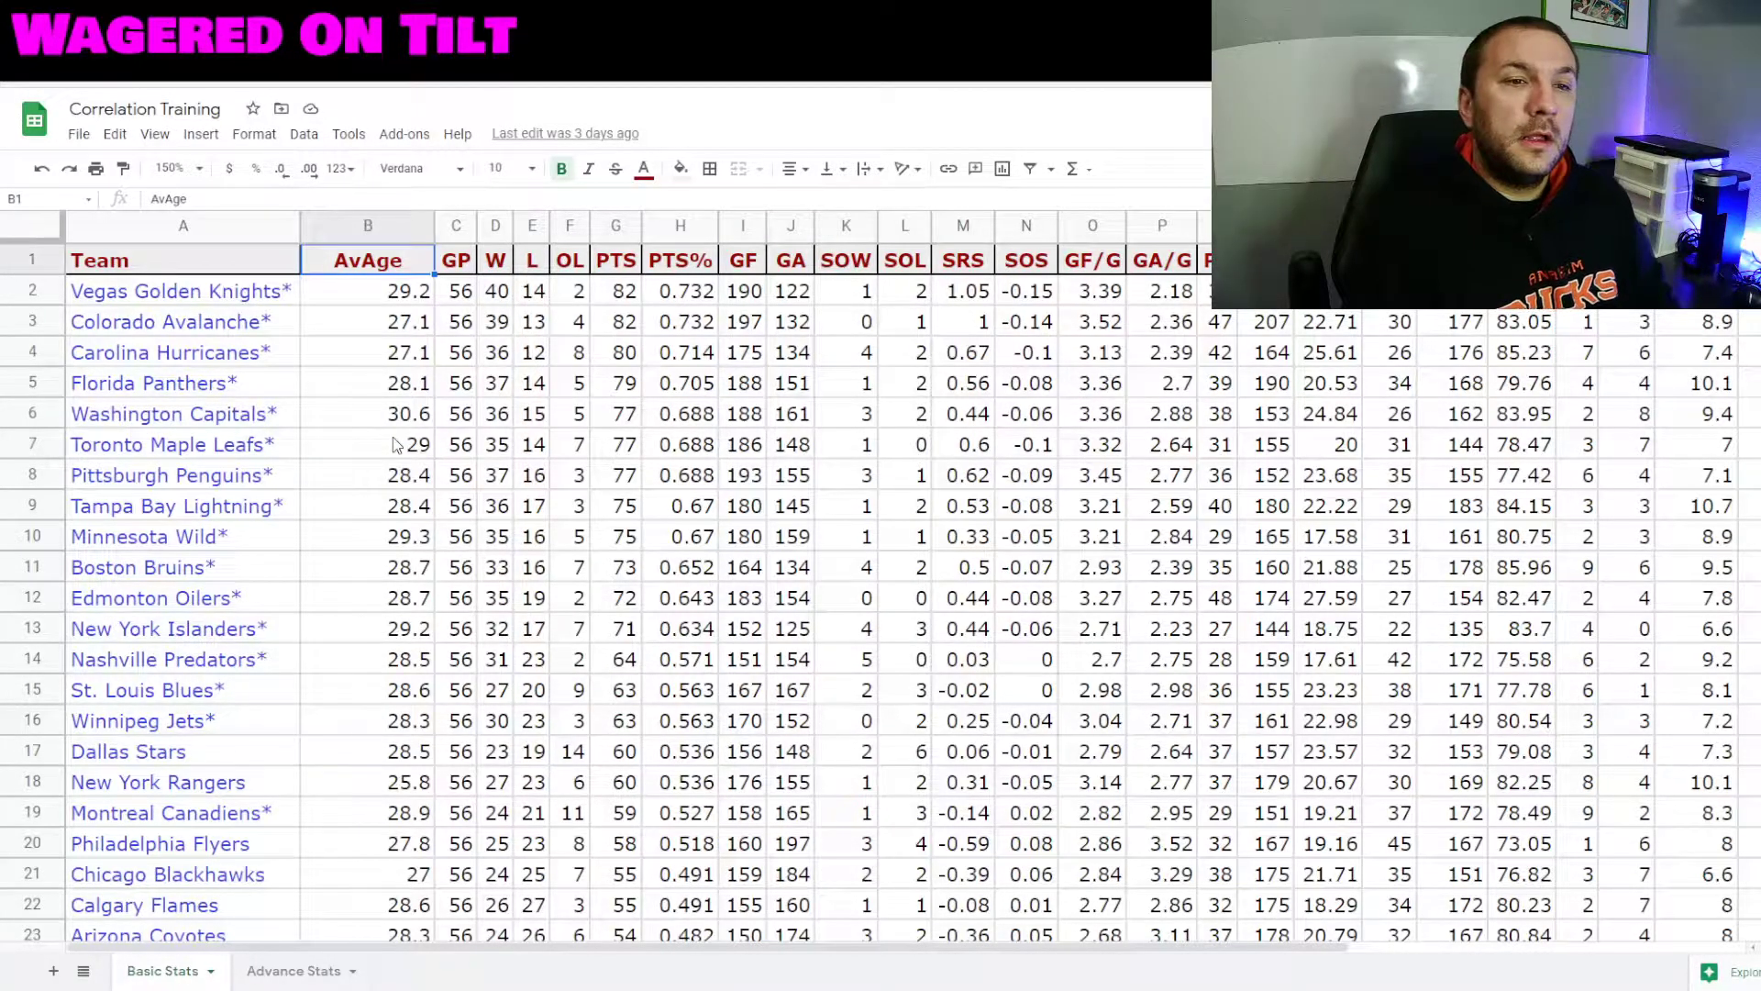
key("Right")
key("Right")
key("Right")
key("Right")
key("Left")
key("Left")
key("Left")
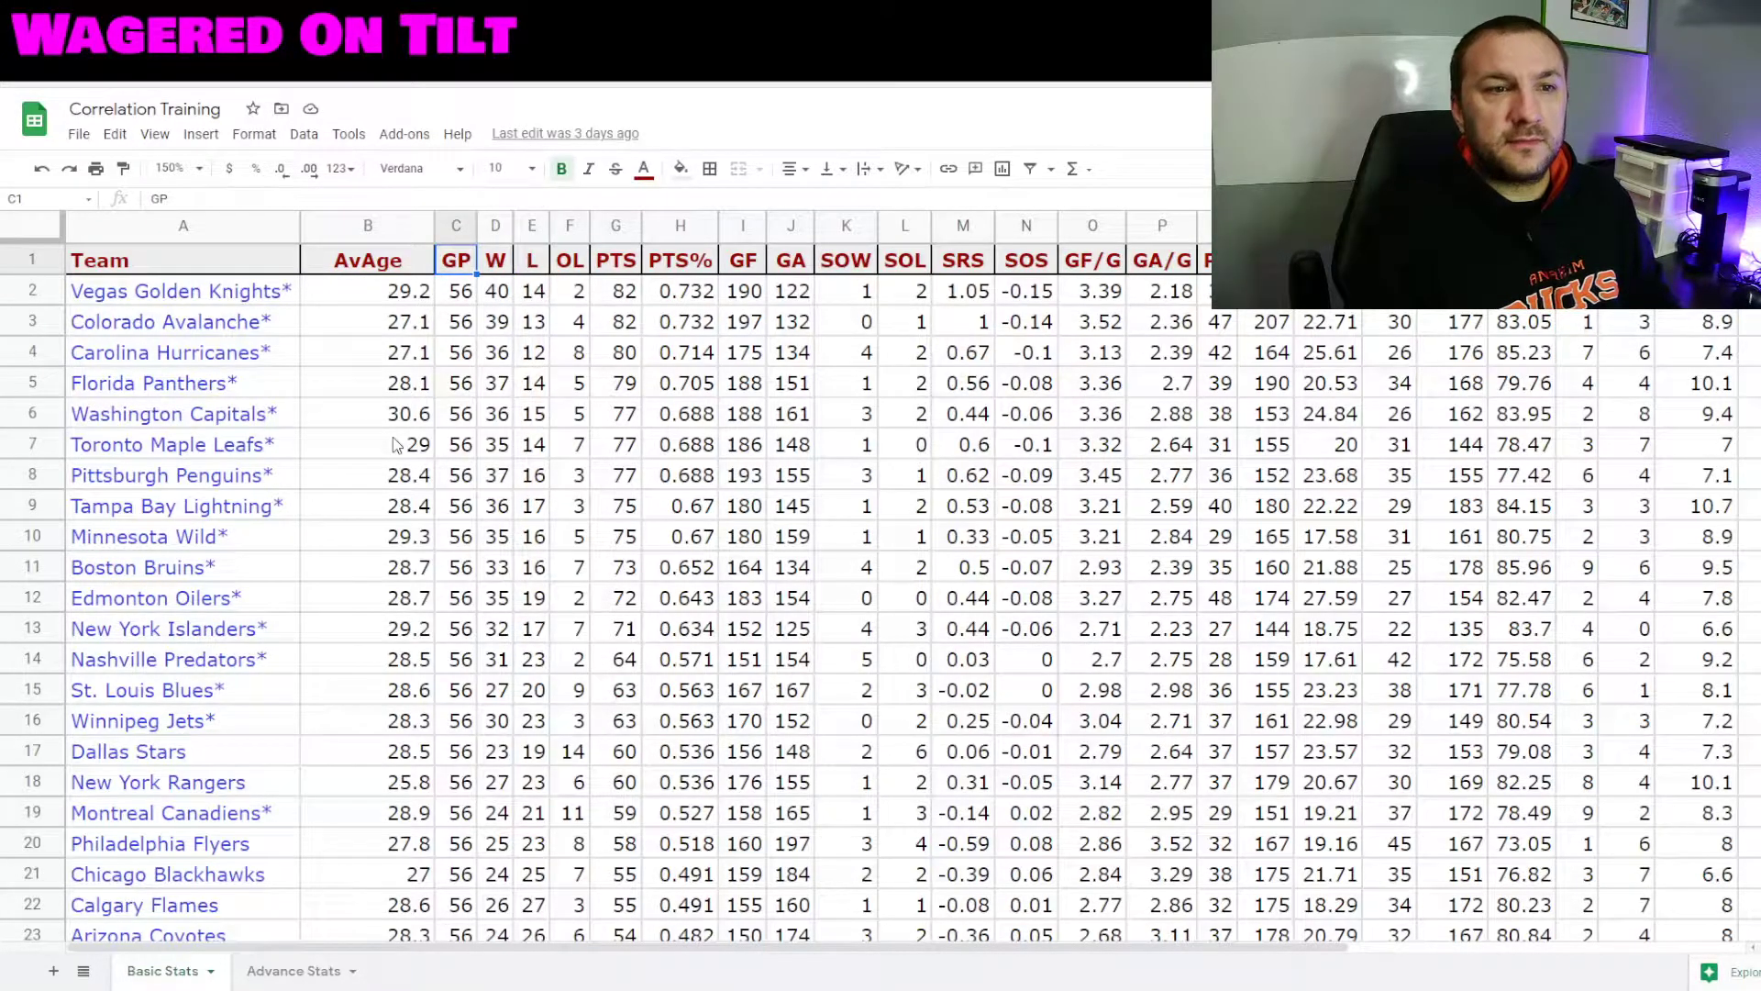
key("Left")
key("Left")
key("Right")
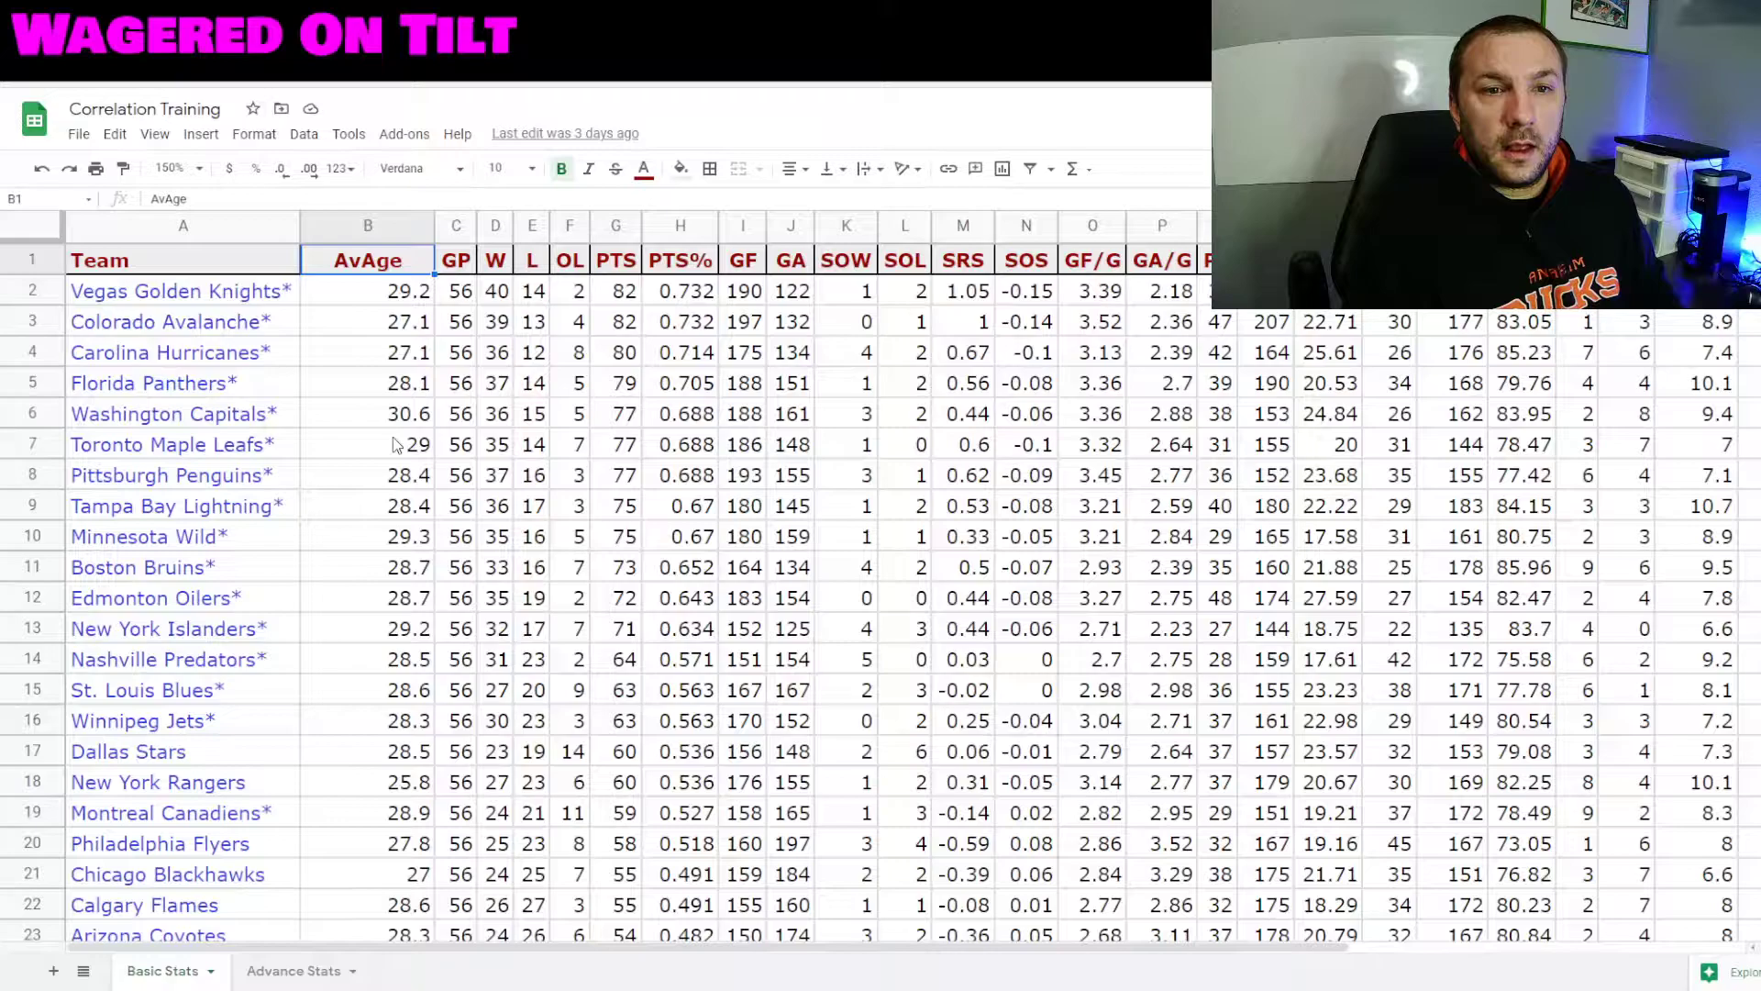
key("Right")
key("Right")
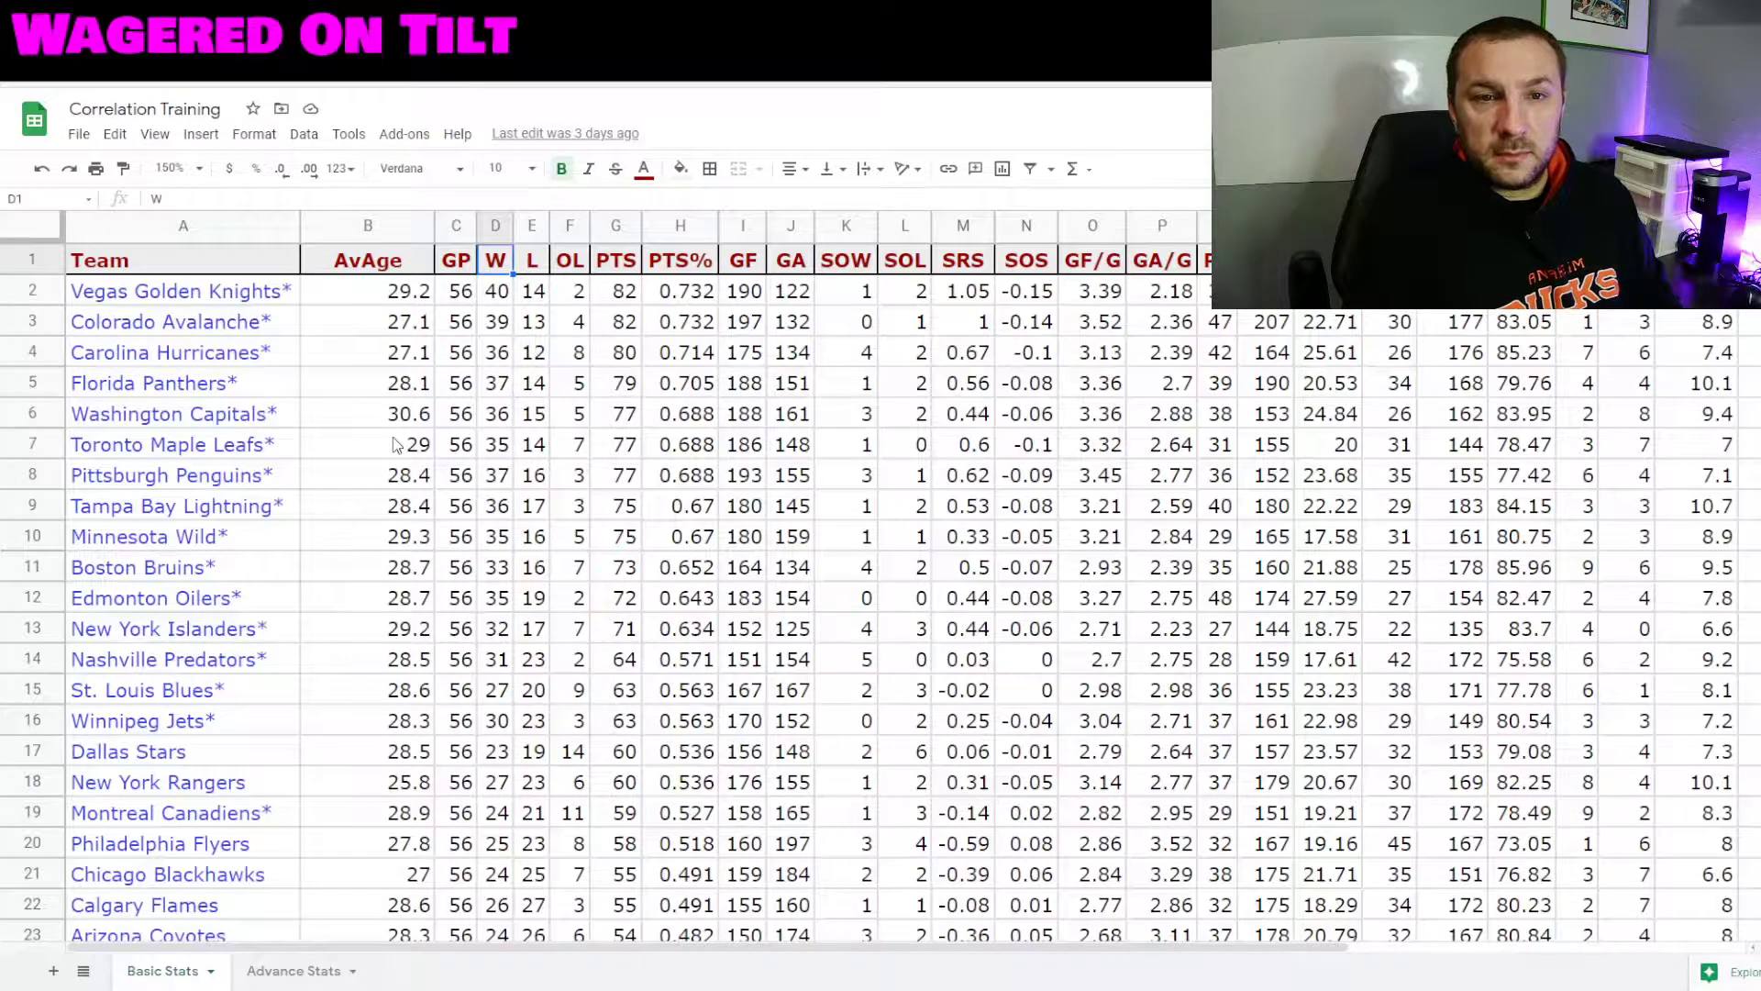
key("Right")
key("Right")
key("Right")
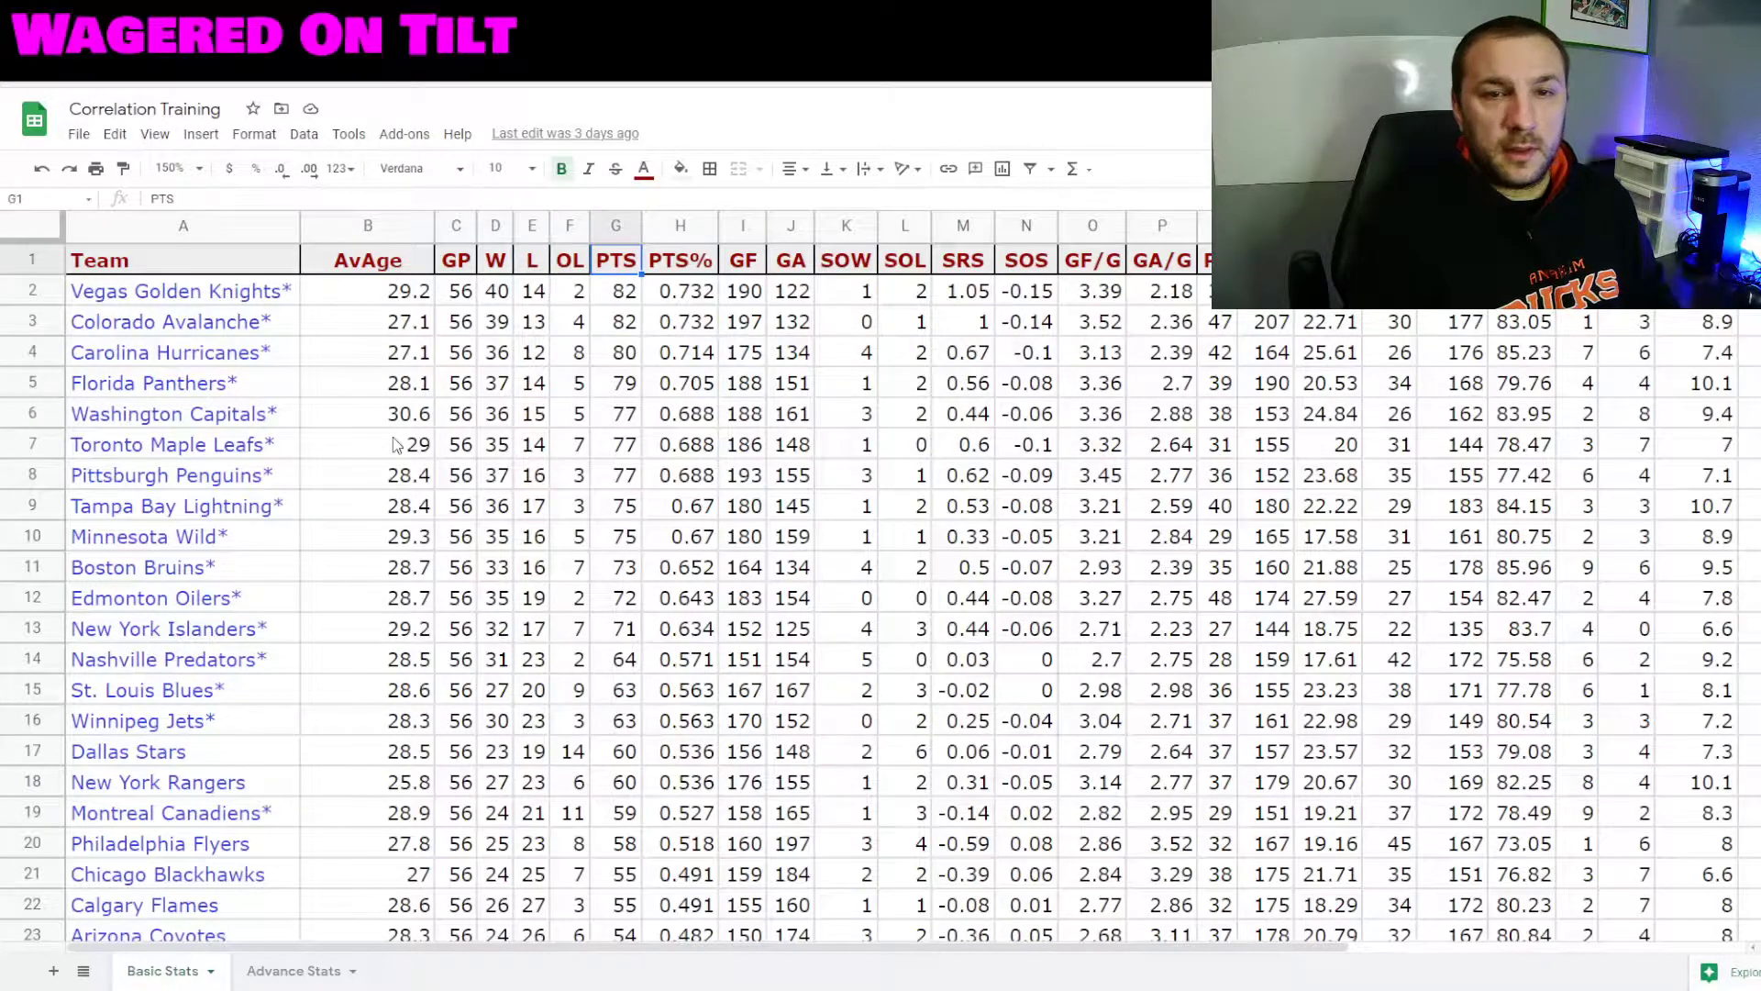
Continue right past the SOW, SH and SO headers to Avg SOG in AF1
key("Right")
key("Right")
key("Right")
key("Right")
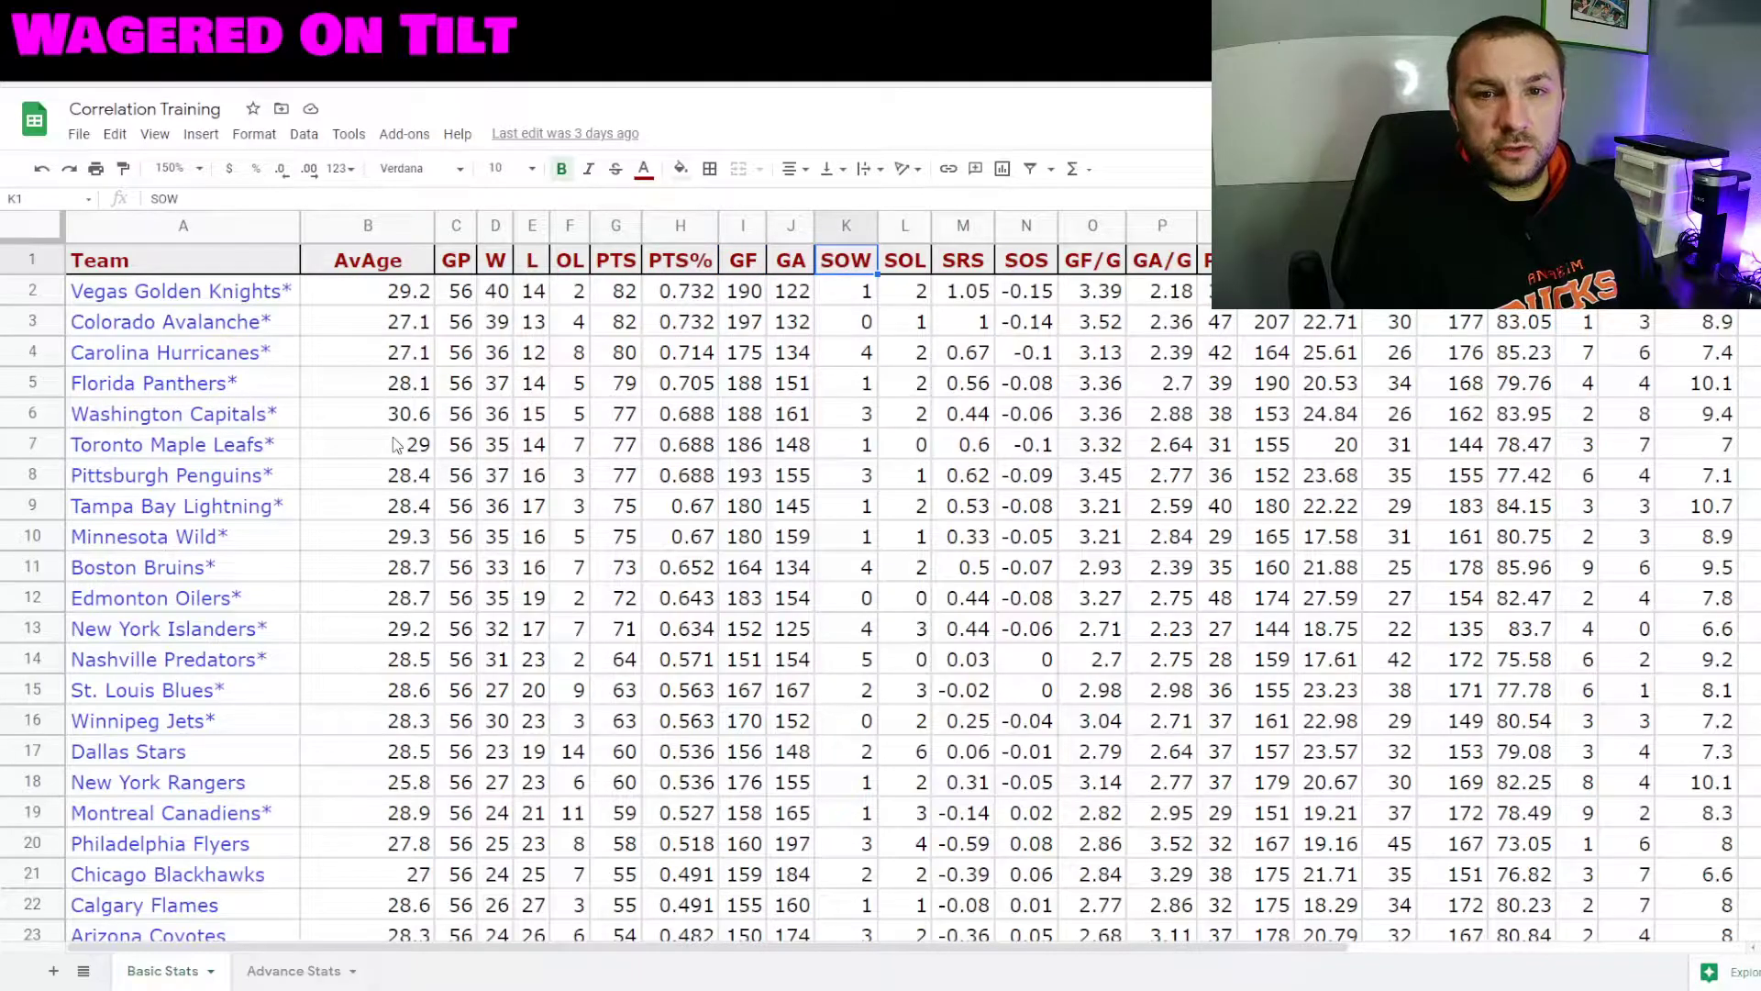
key("Right")
key("Right")
key("Right")
key("Right")
key("Right")
key("Right")
key("Right")
key("Right")
key("Right")
key("Right")
key("Right")
key("Right")
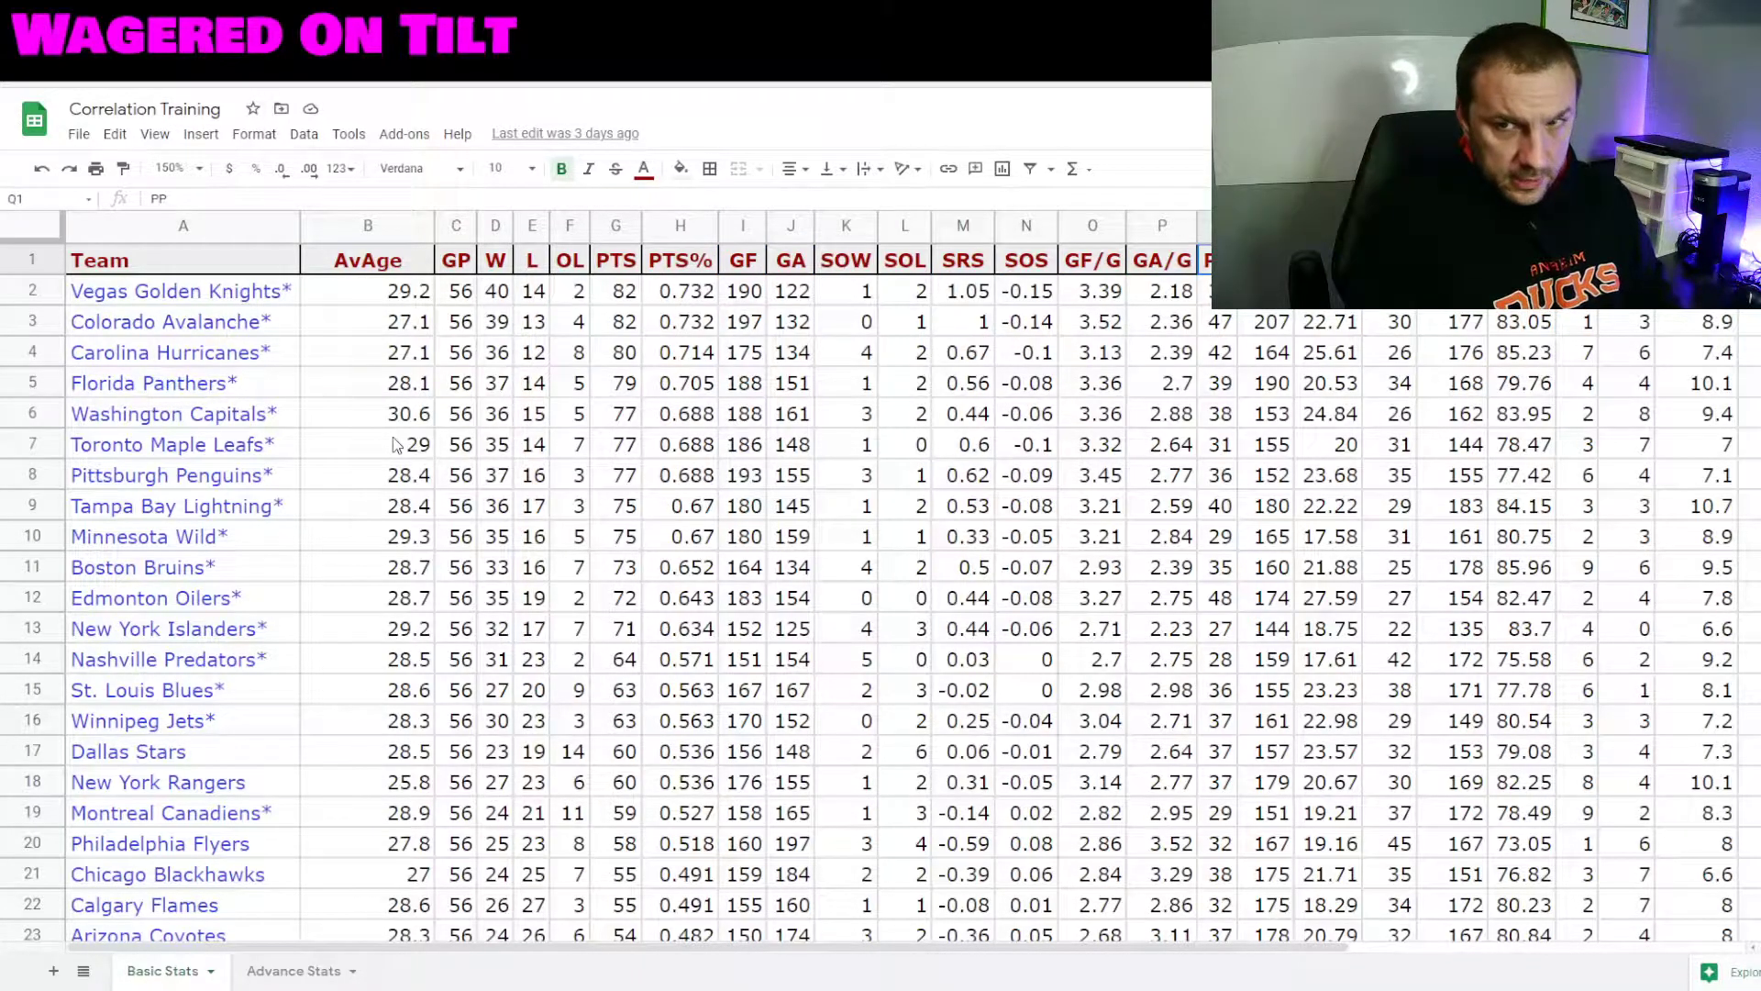
key("Right")
key("Right")
key("Right")
key("Right")
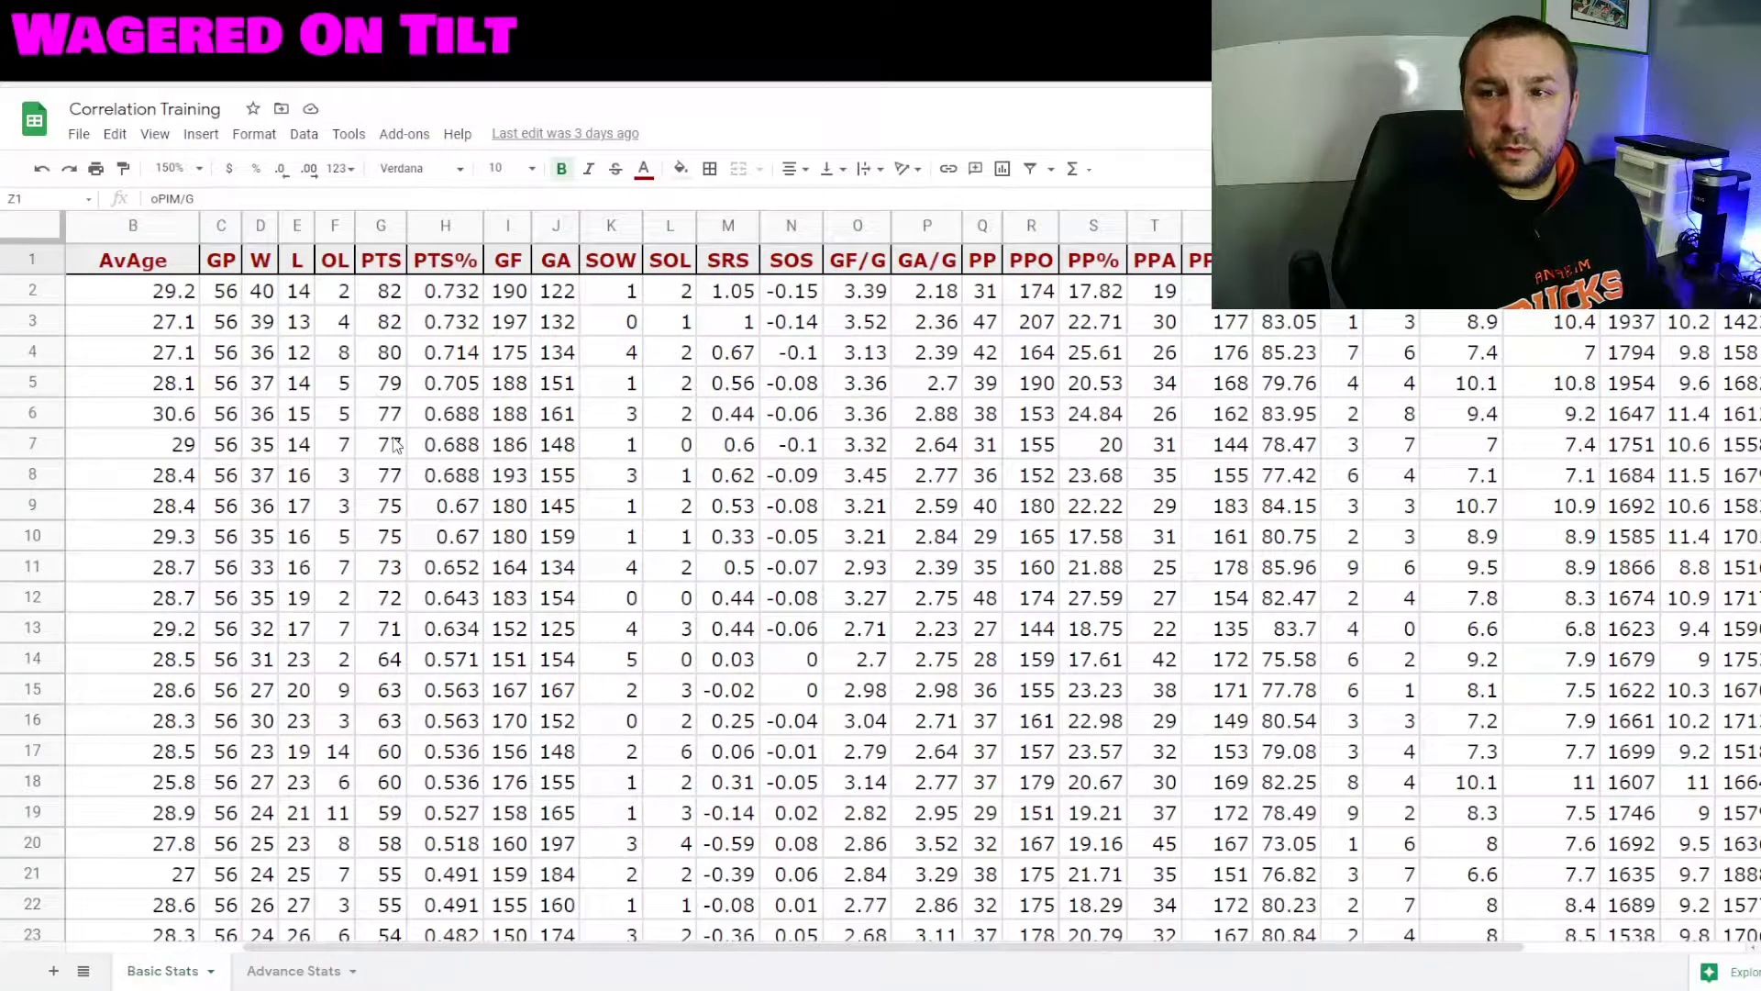
key("Right")
key("Right")
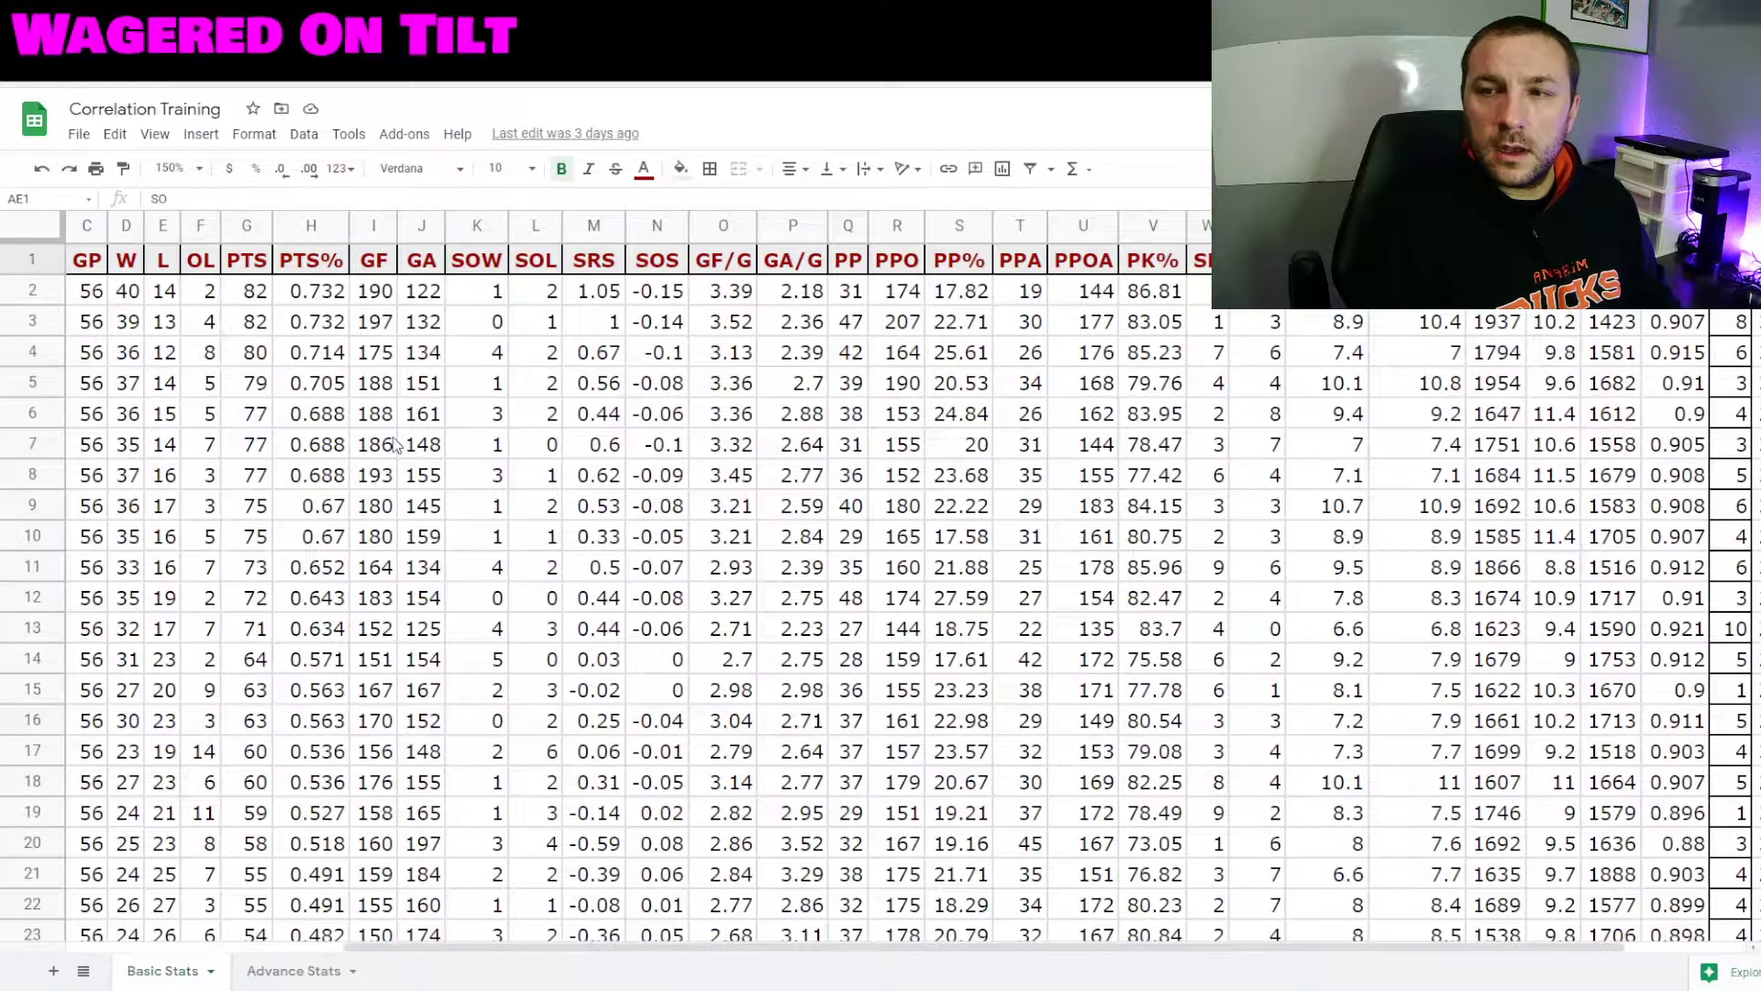
key("Right")
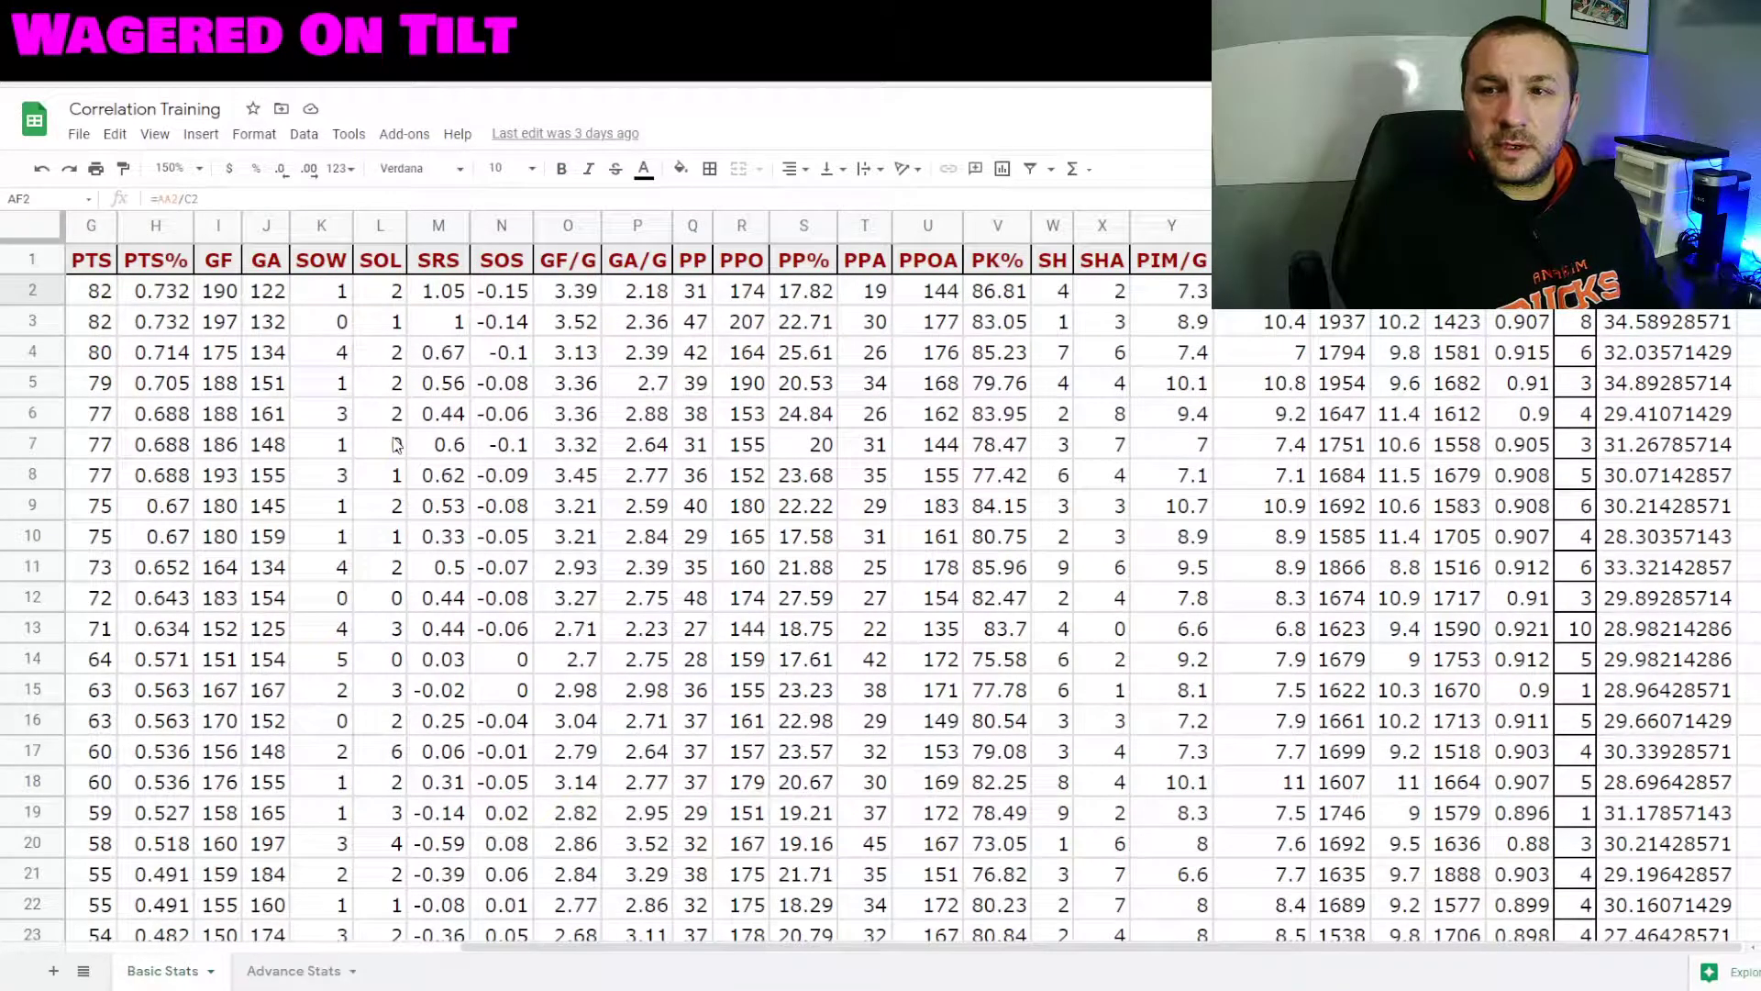
key("Left")
Return to the Avg SOG header, inspect AF2's formula, then move down past row 32
key("Right")
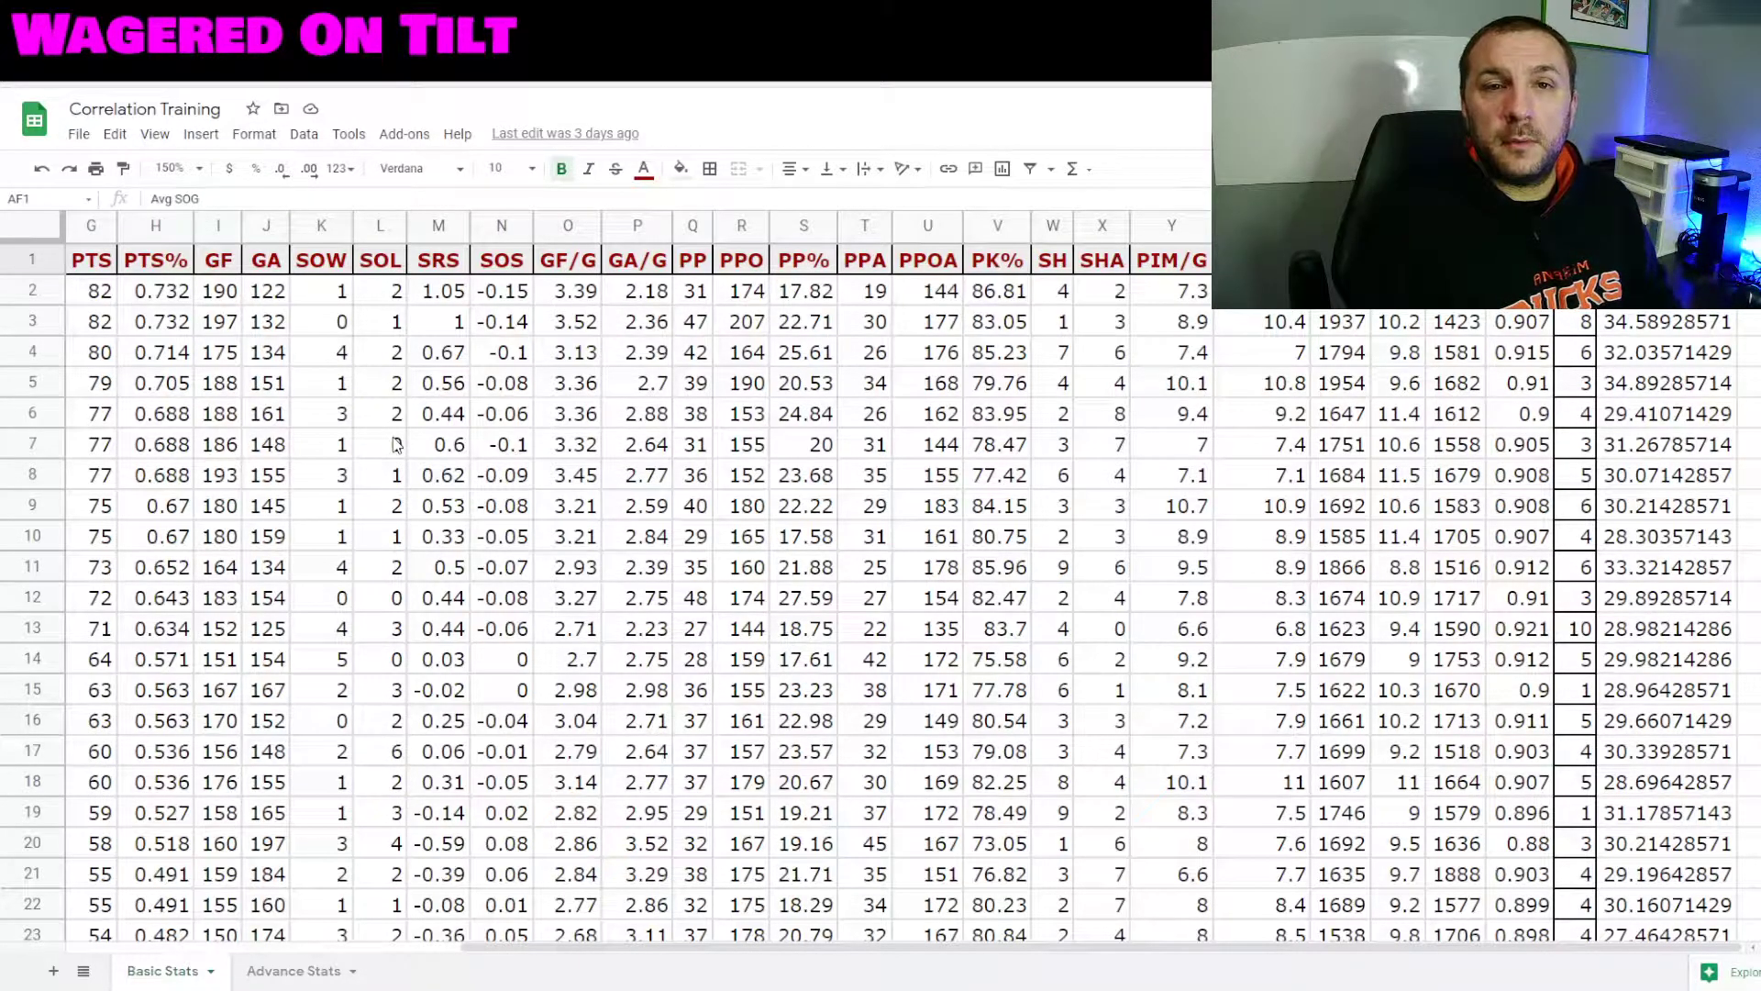
key("Down")
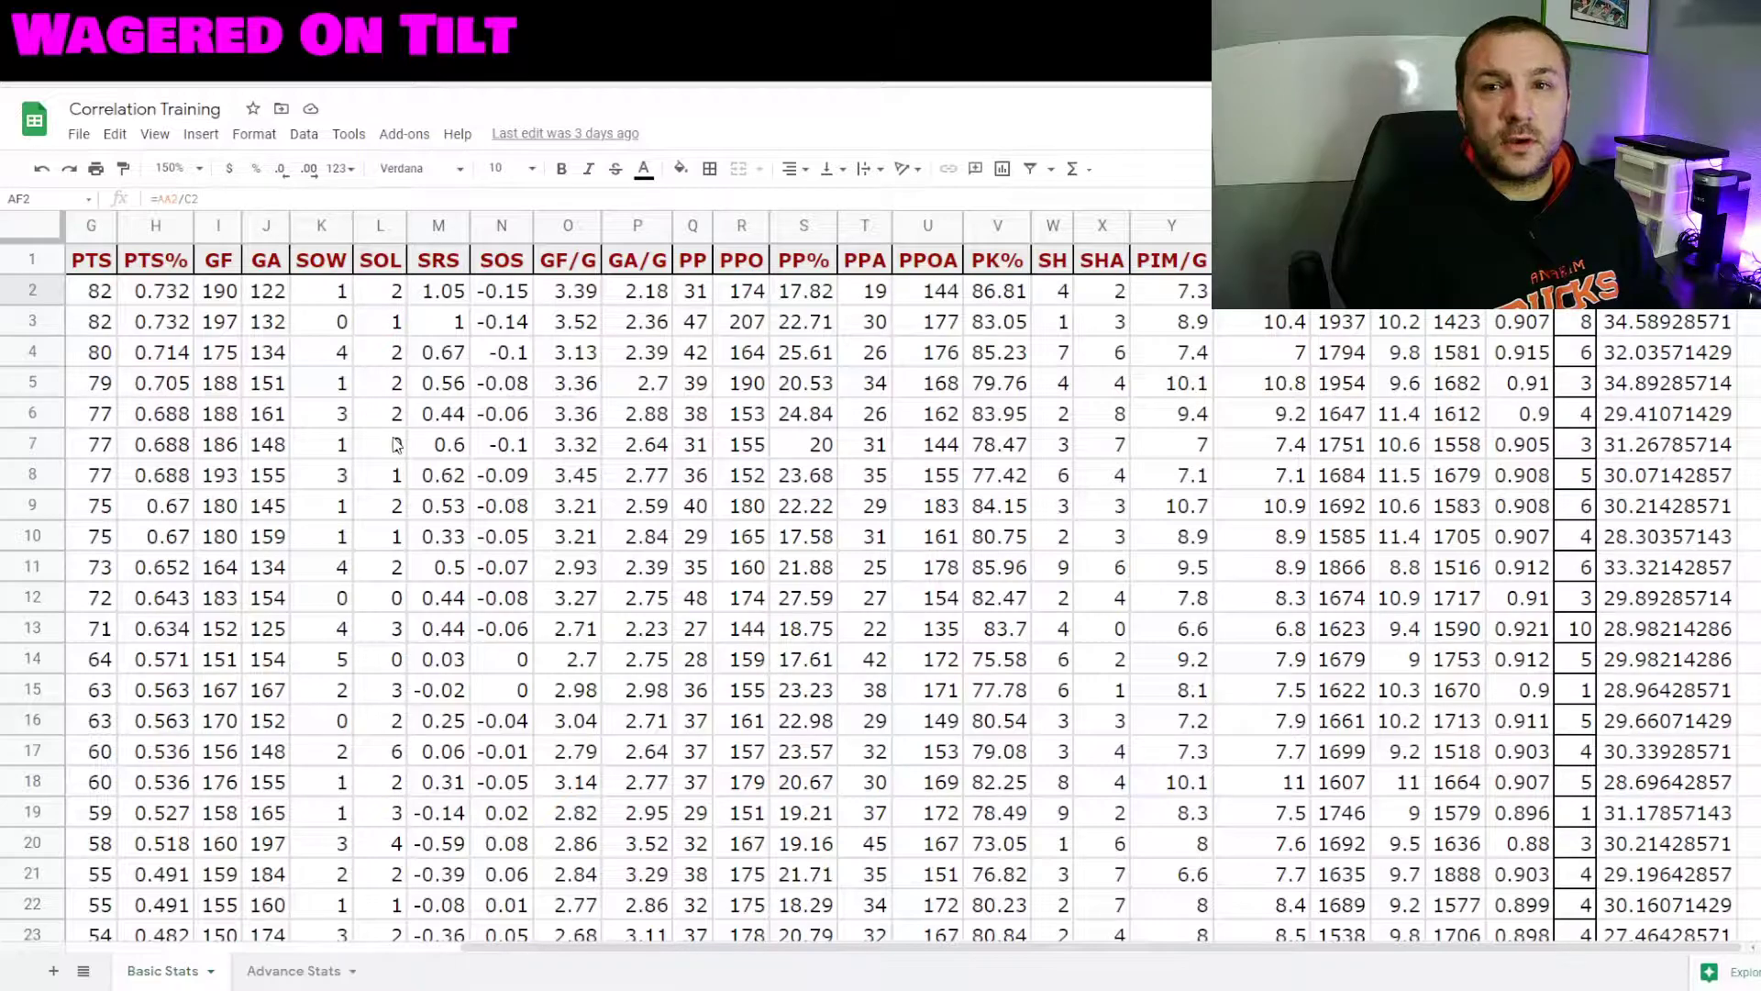
key("Down")
key("Down")
key("Down")
key("Down")
key("Down")
key("Down")
key("Down")
key("Down")
key("Down")
key("Down")
key("Down")
key("Down")
key("Down")
key("Down")
key("Down")
key("Down")
key("Down")
key("Down")
key("Down")
key("Down")
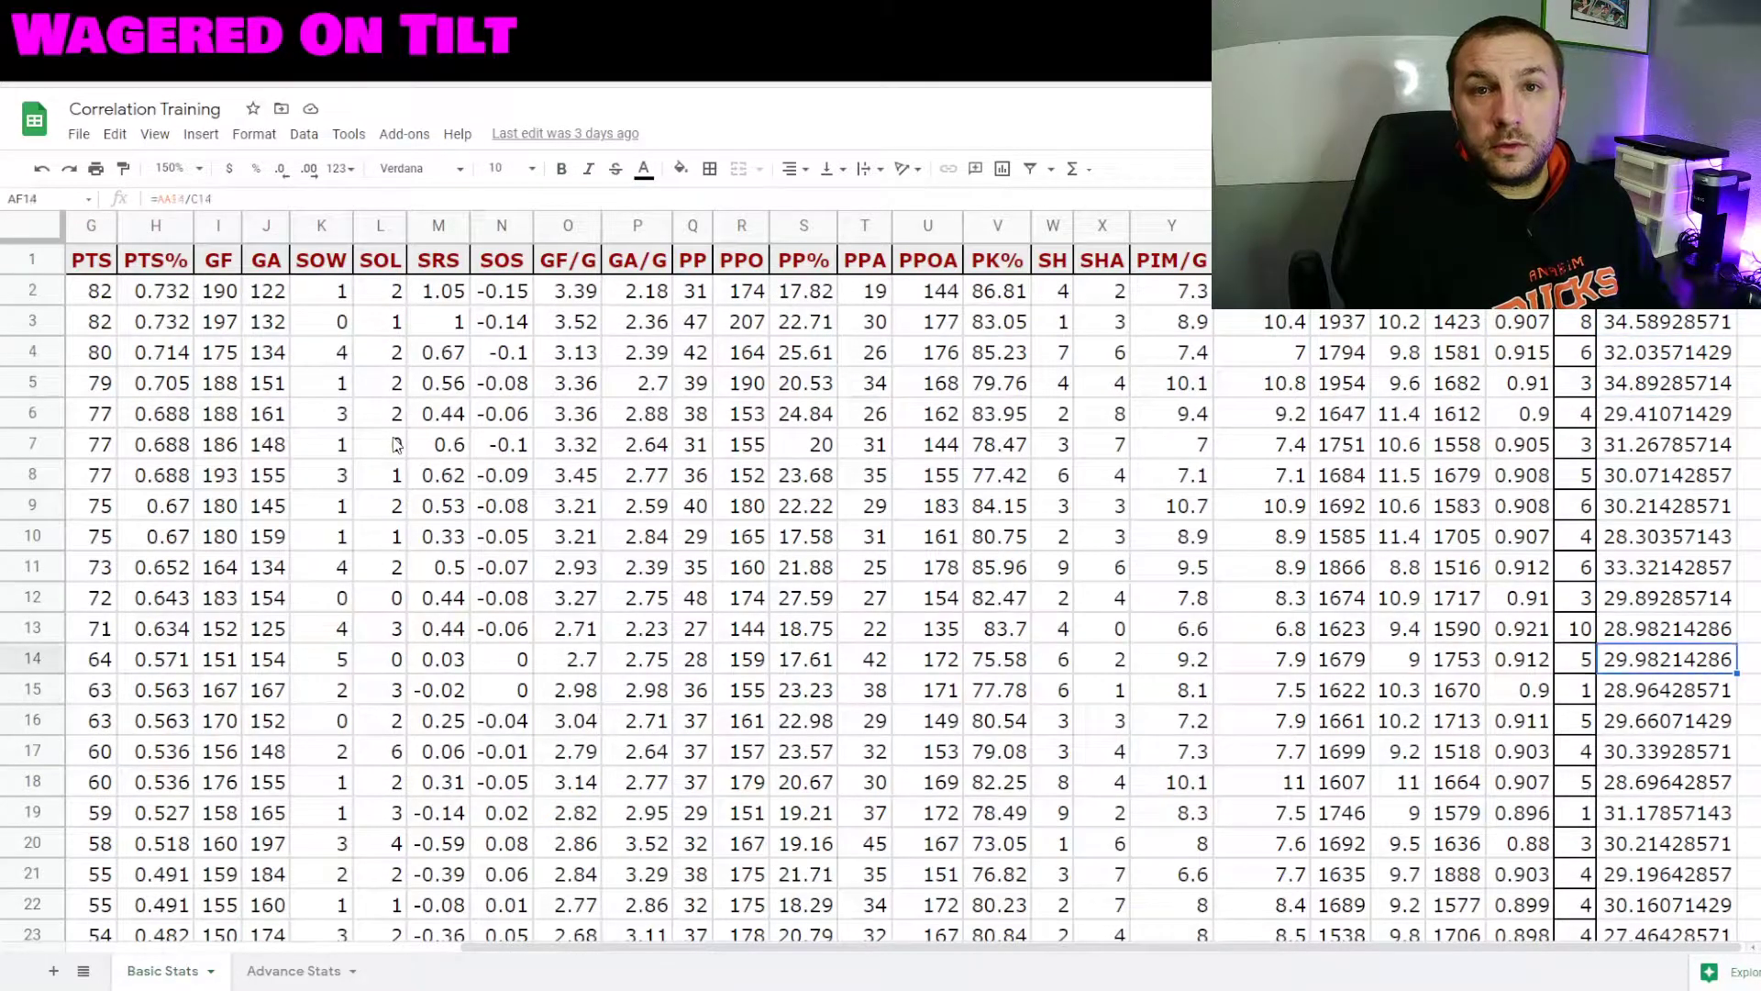
key("Down")
key("Down")
key("Down")
key("Down")
key("Down")
key("Down")
key("Down")
key("Down")
key("Down")
key("Down")
key("Down")
key("Down")
key("Down")
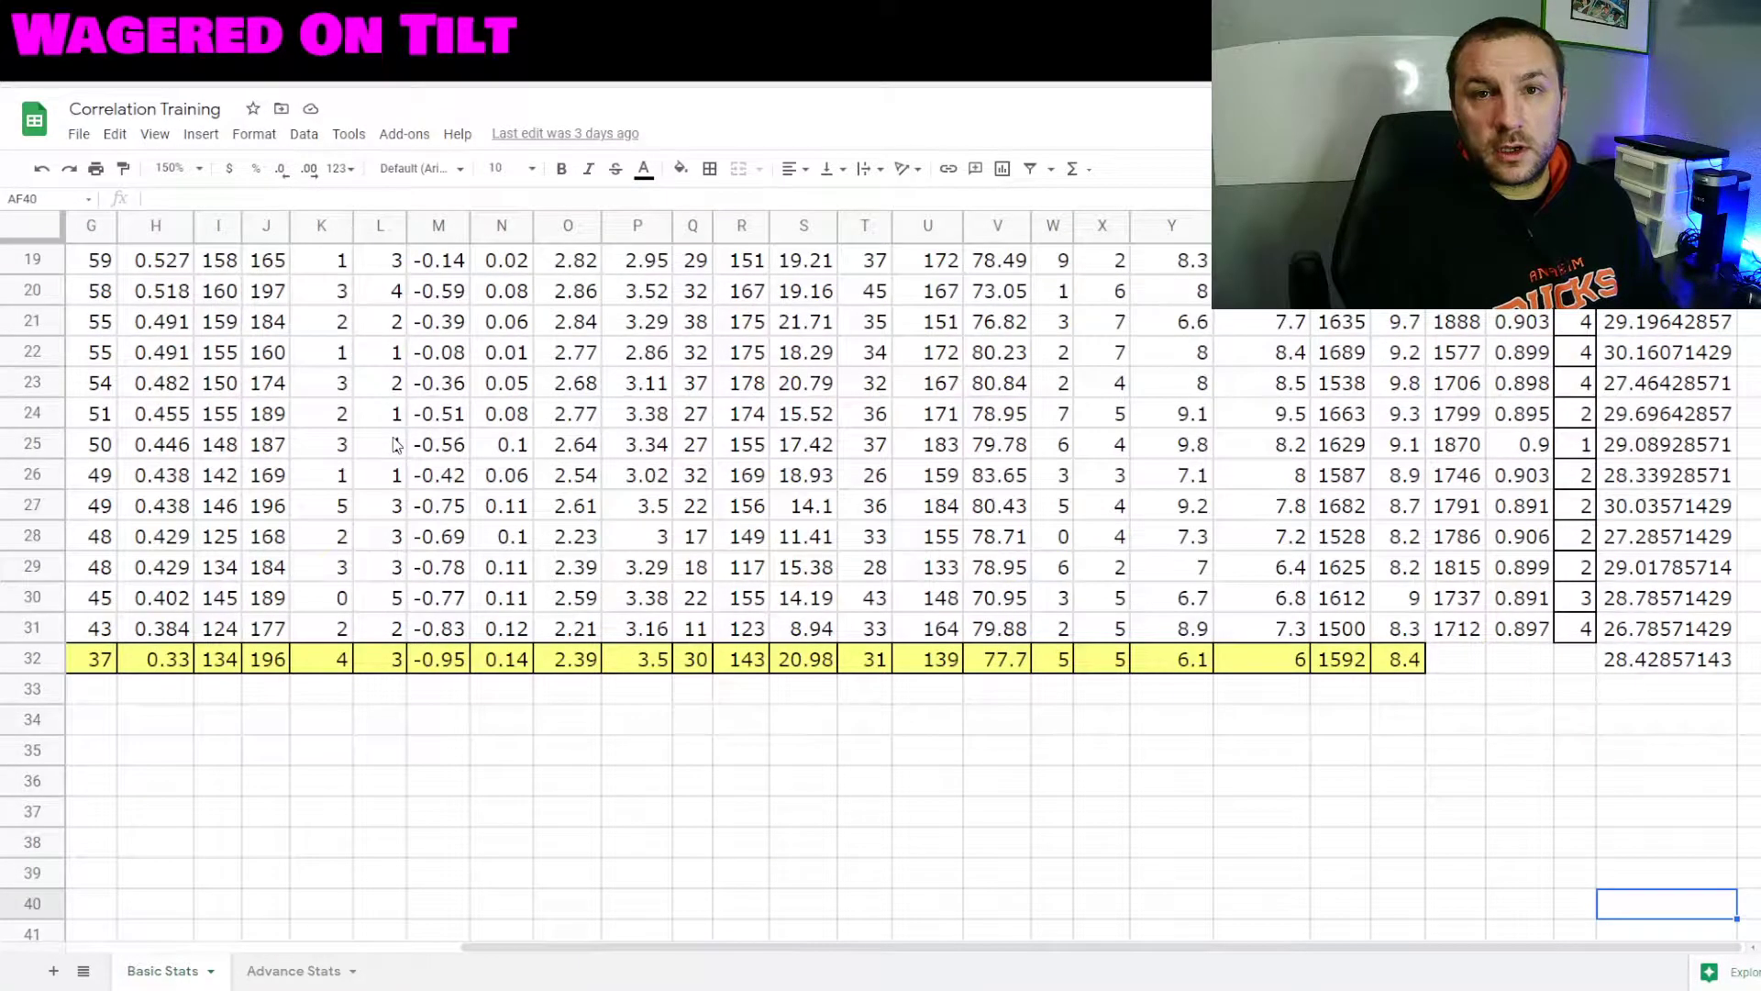
Move back to column A and up to the Wins and Team Pts correlation results
key("Left")
key("Left")
key("Left")
key("Left")
key("Left")
key("Left")
key("Left")
key("Left")
key("Left")
key("Left")
key("Left")
key("Left")
key("Left")
key("Left")
key("Left")
key("Left")
key("Left")
key("Left")
key("Left")
key("Left")
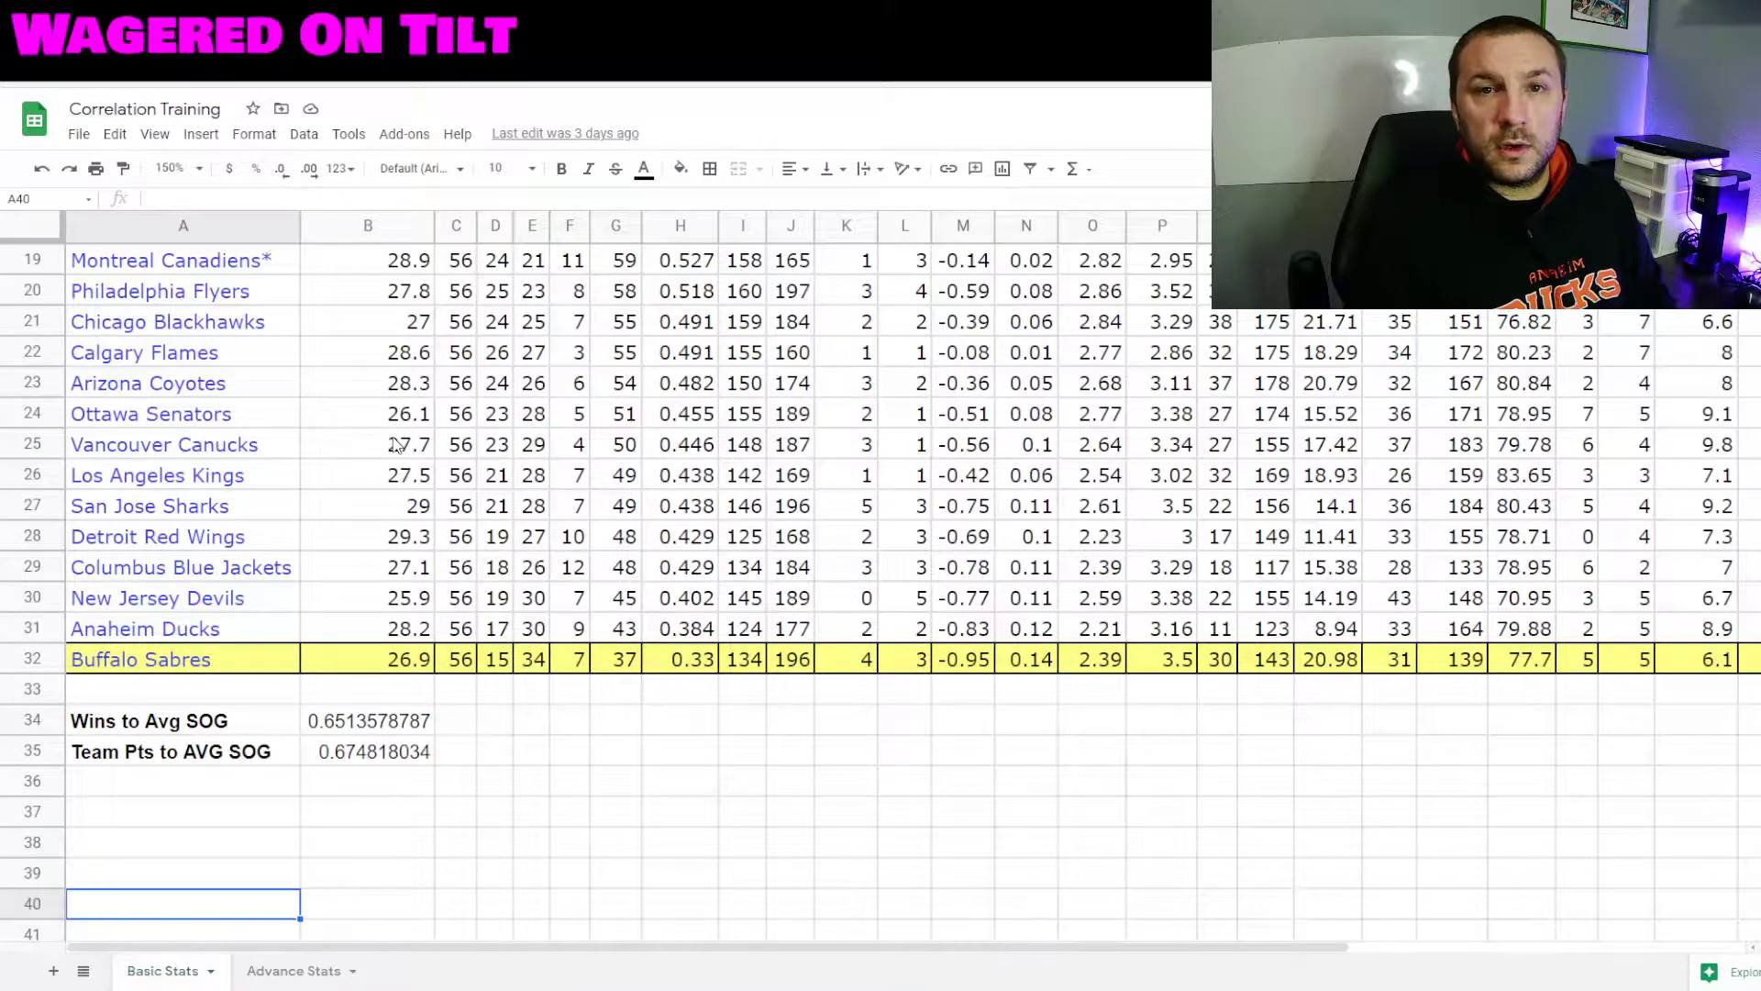
key("Up")
key("Up")
key("Up")
key("Up")
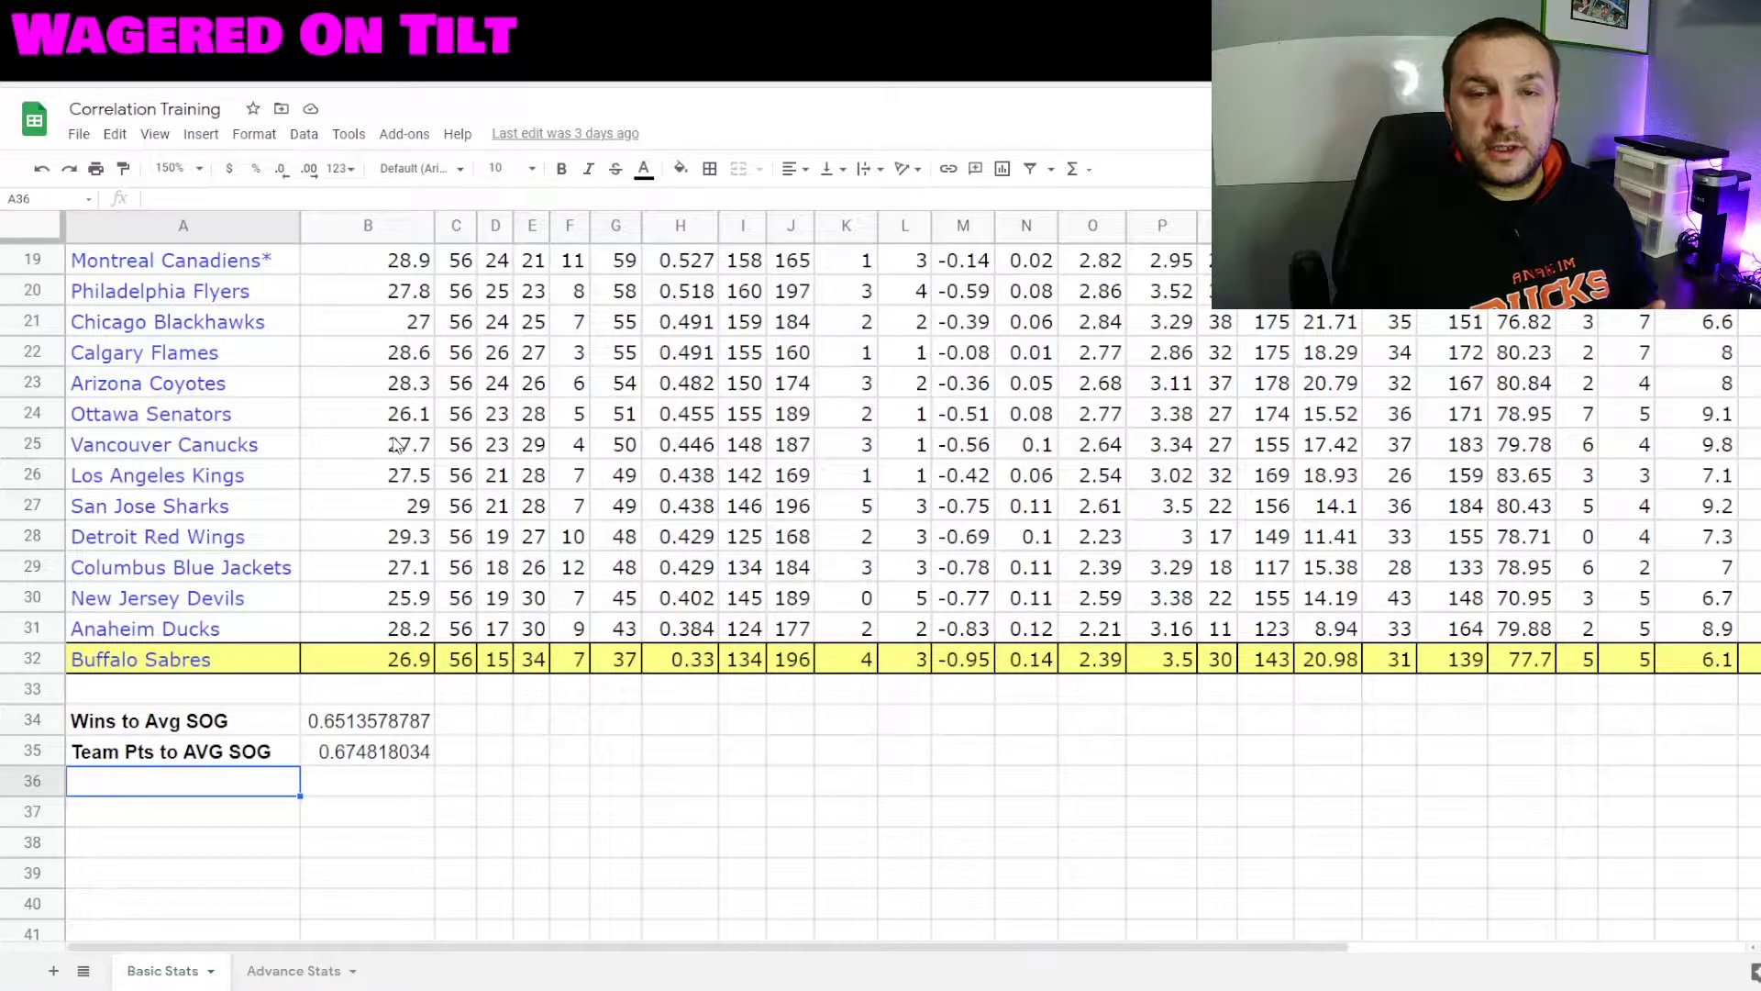
left_click(105, 763)
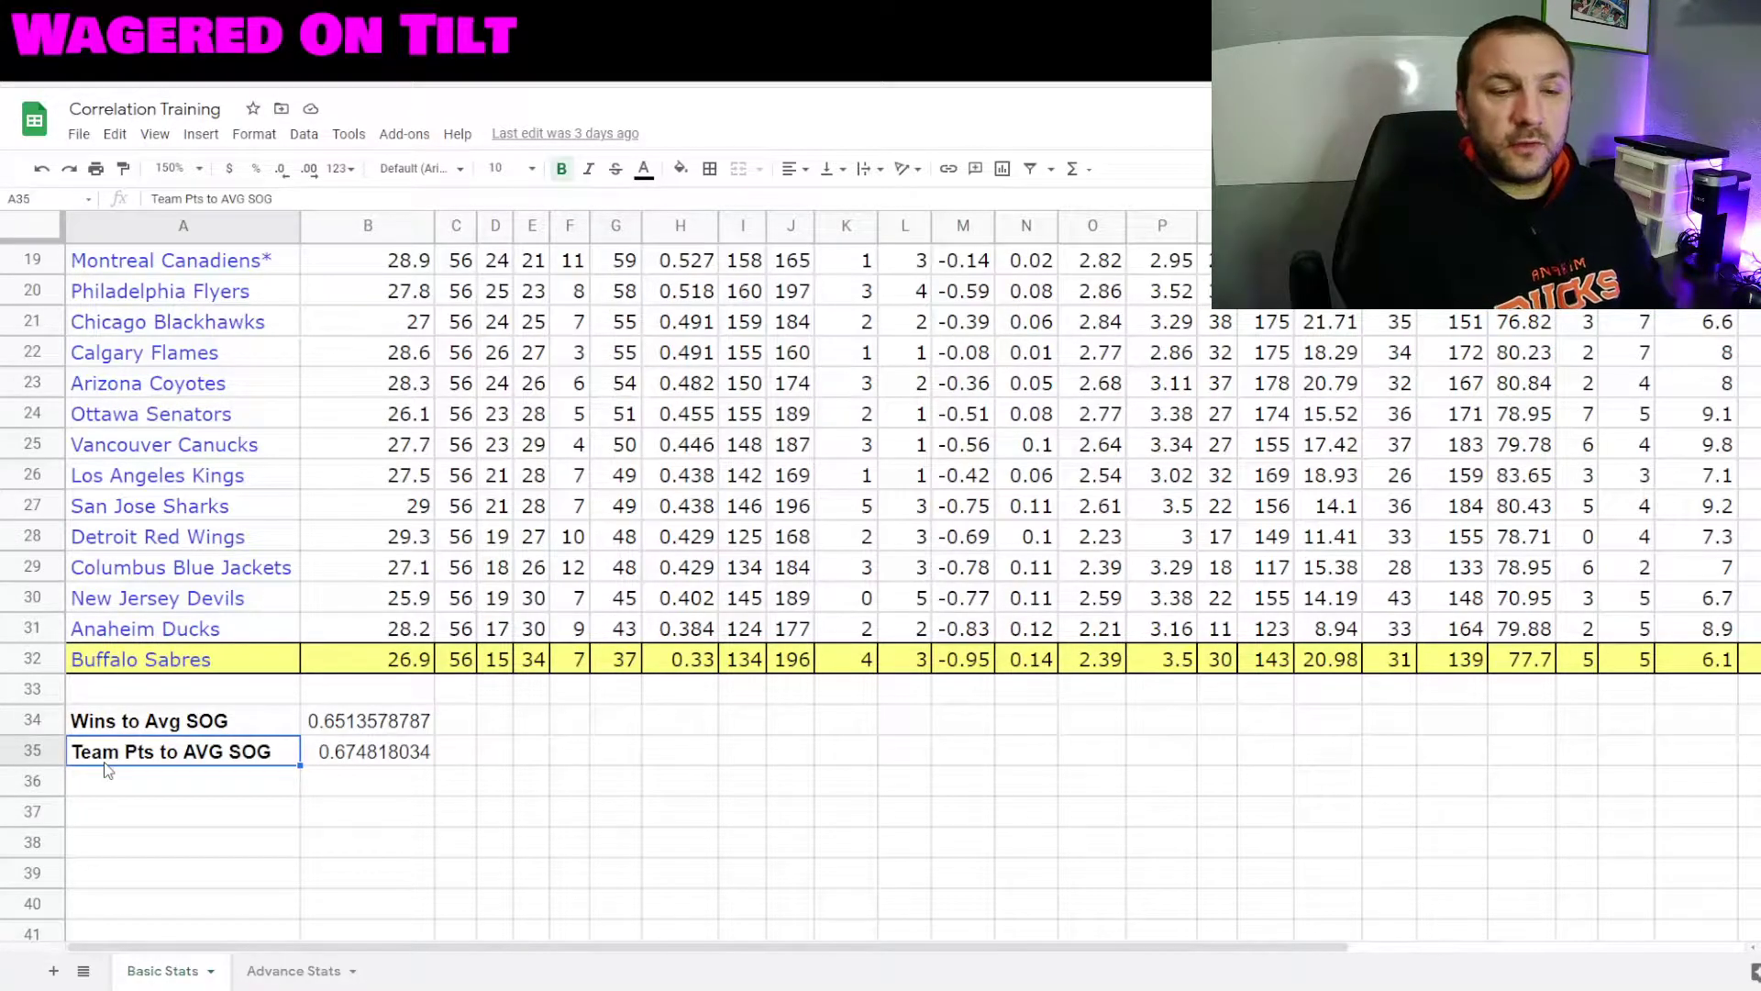
key("Up")
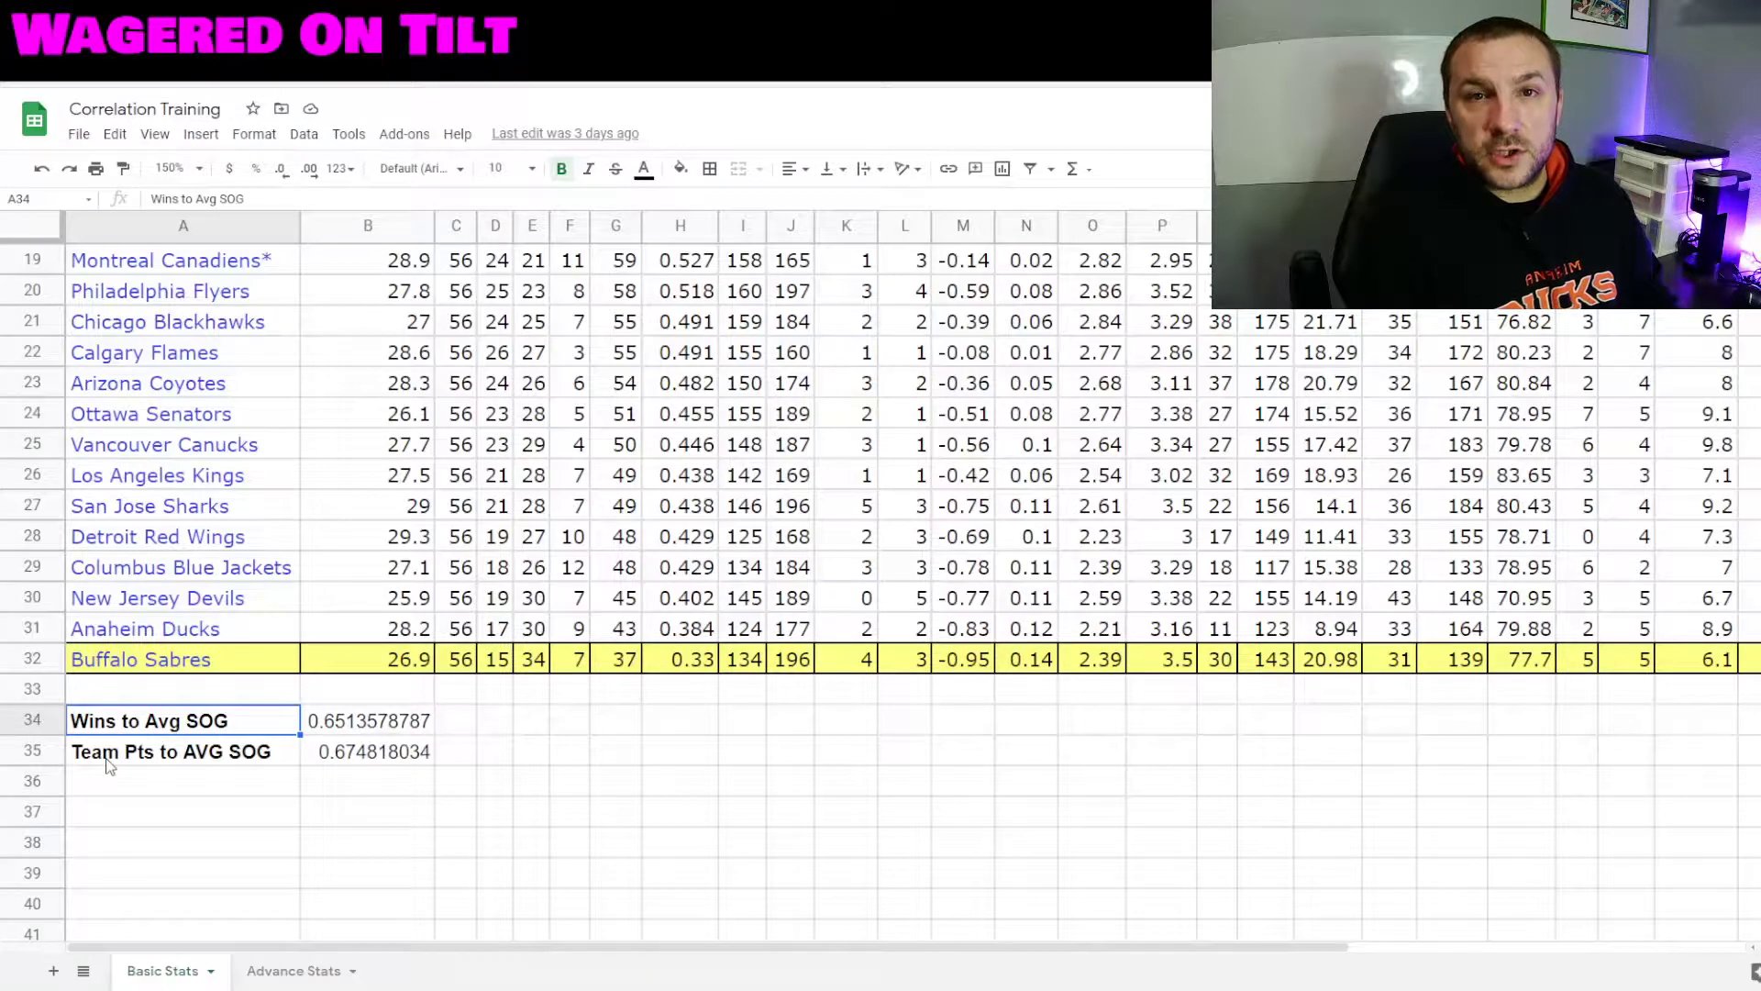
key("Right")
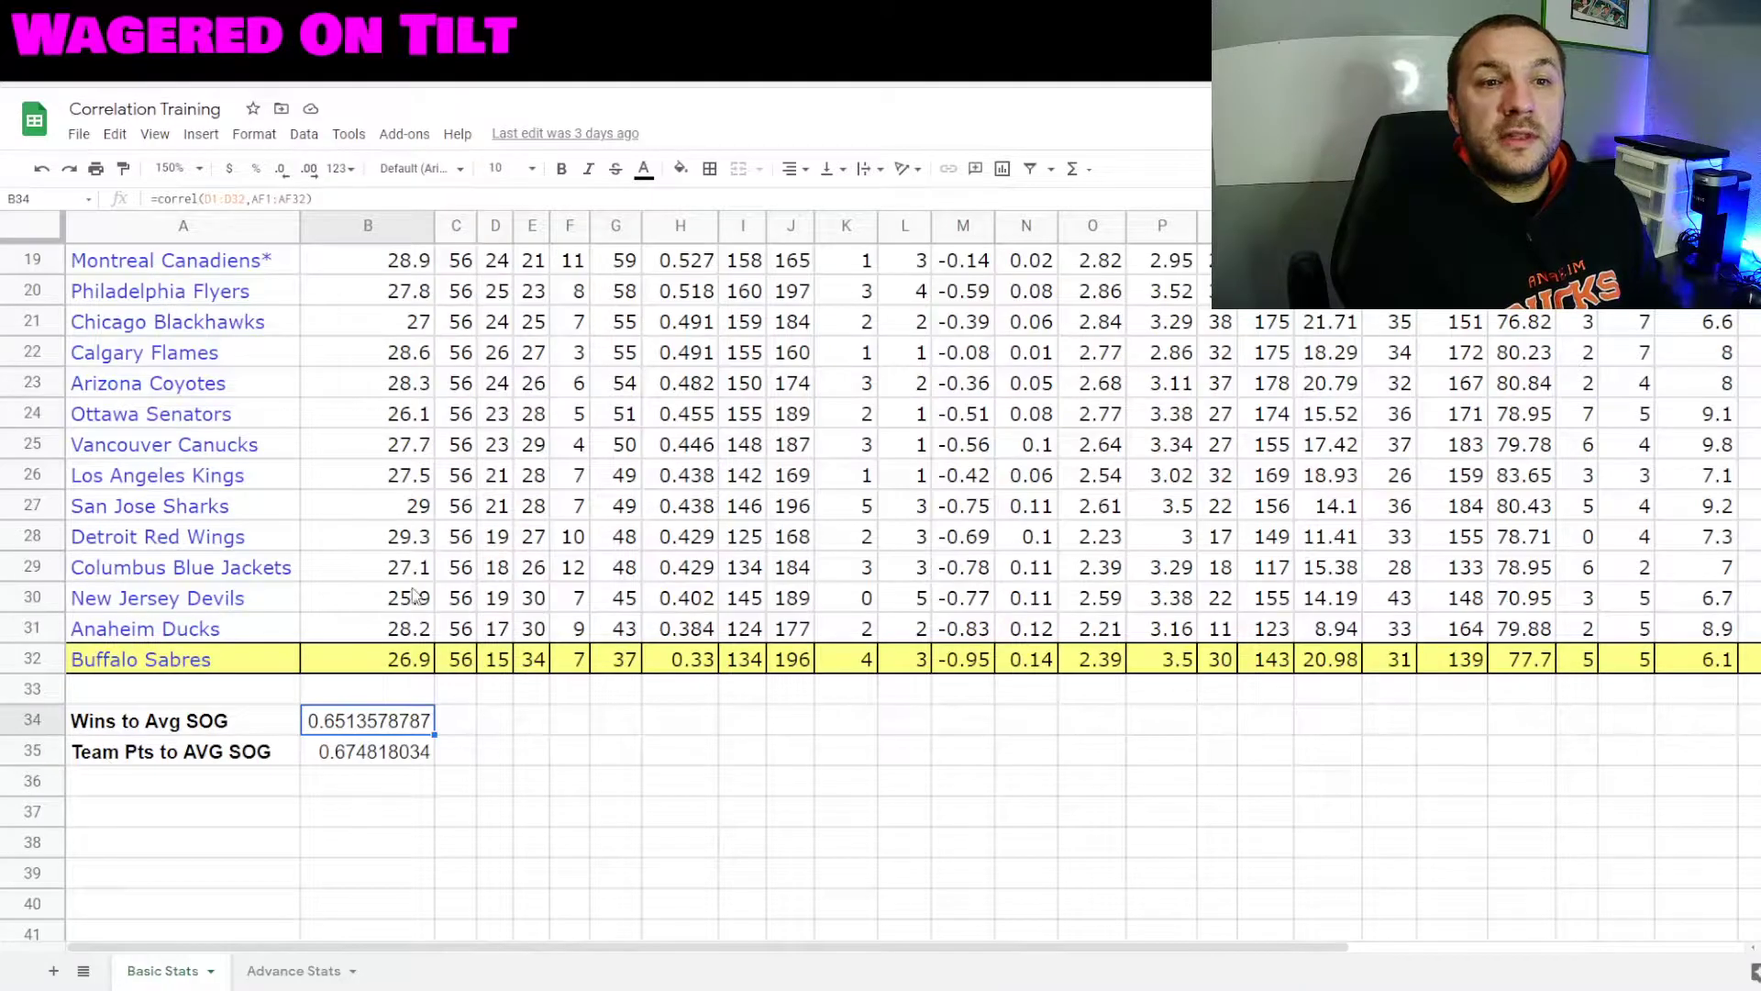
left_click(211, 200)
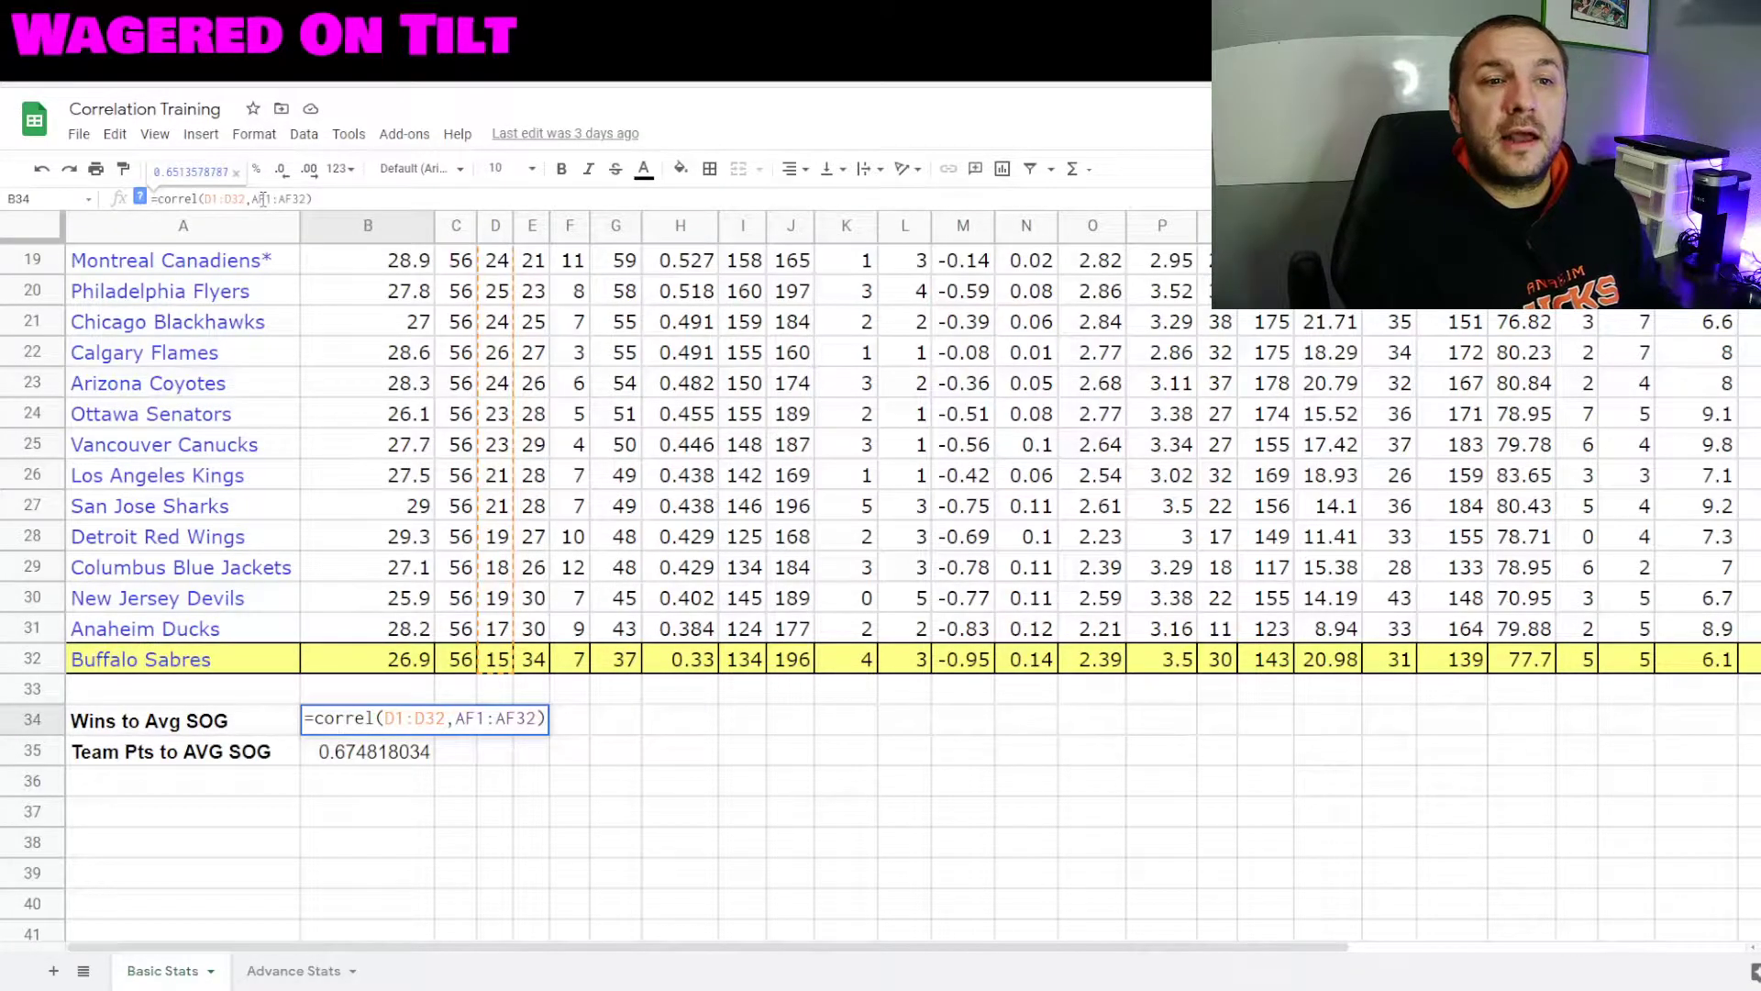
left_click(907, 387)
key("Right")
key("Right")
key("Right")
key("ctrl+Right")
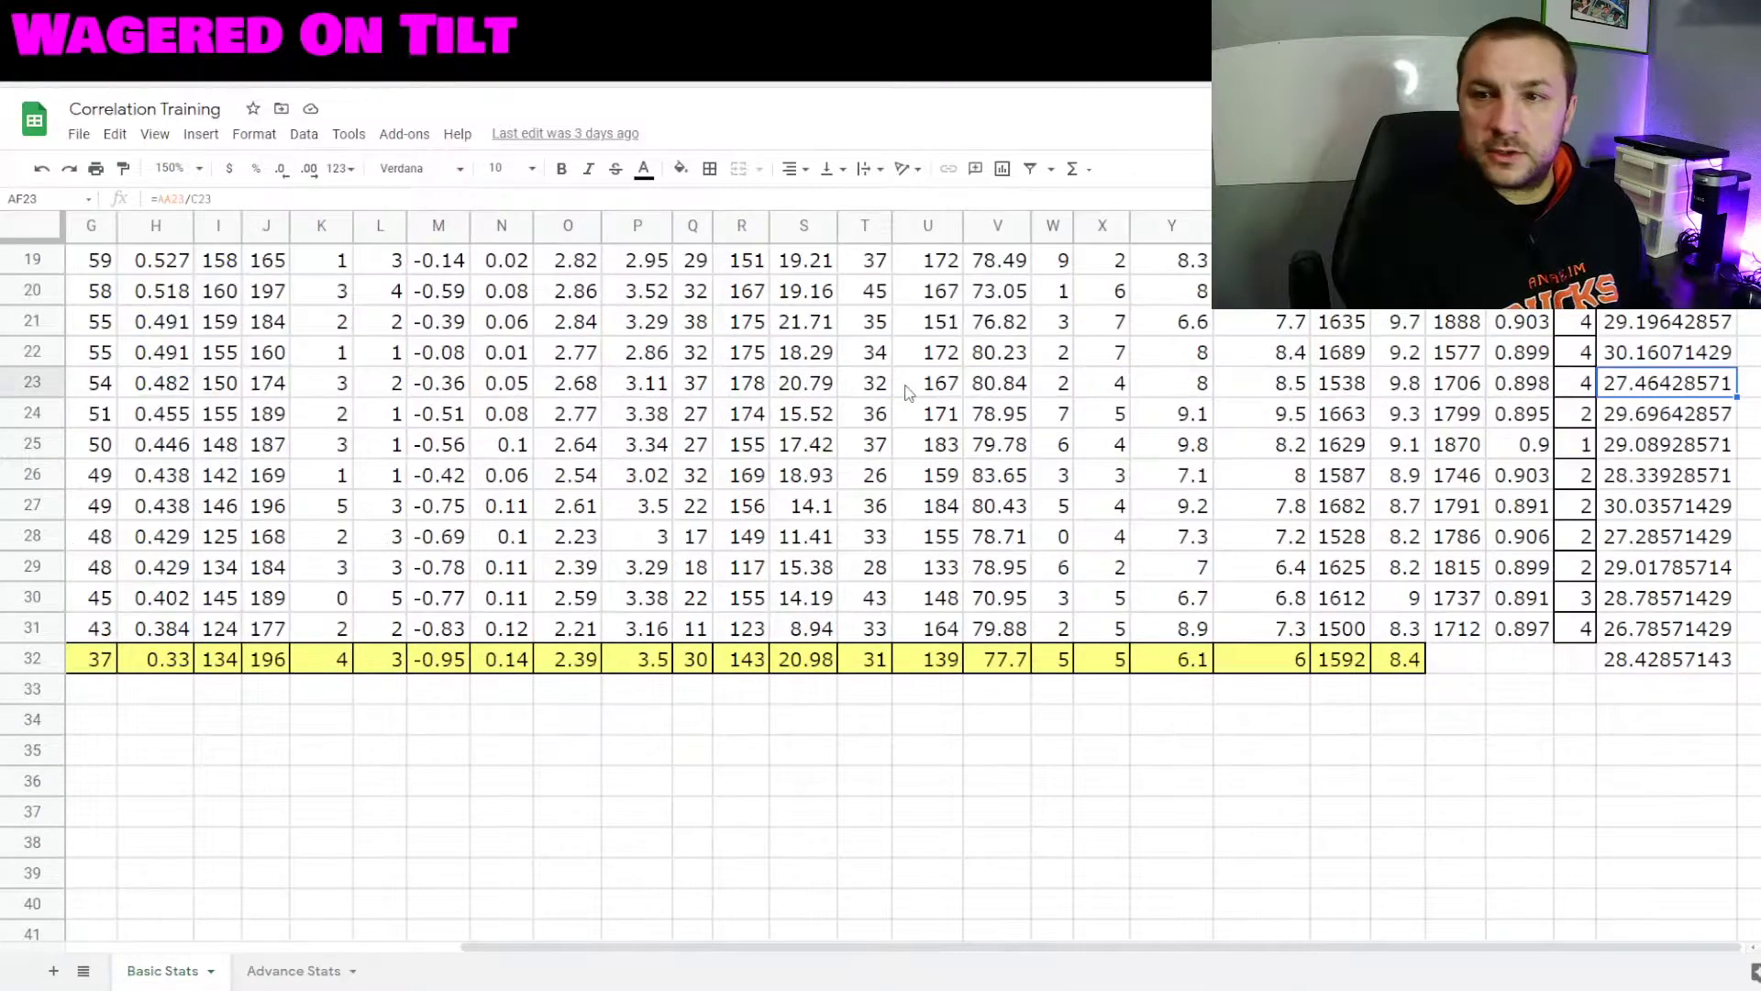
key("ctrl+Left")
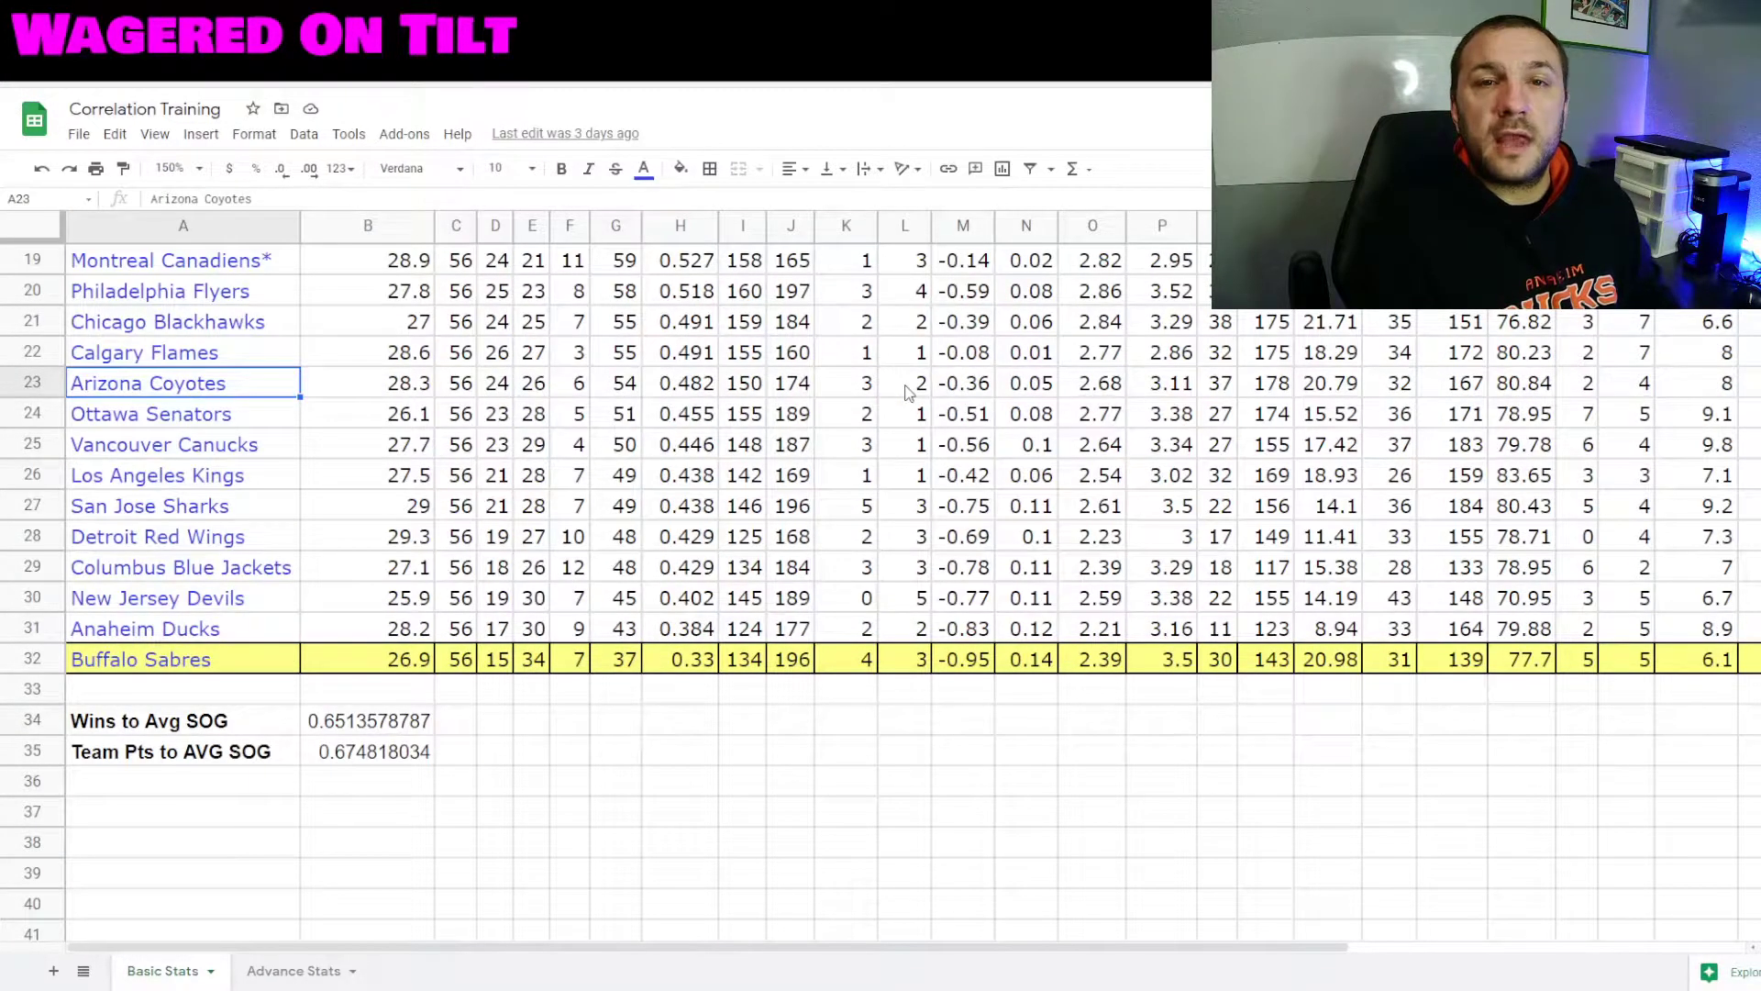
key("ctrl+Down")
key("Down")
key("Down")
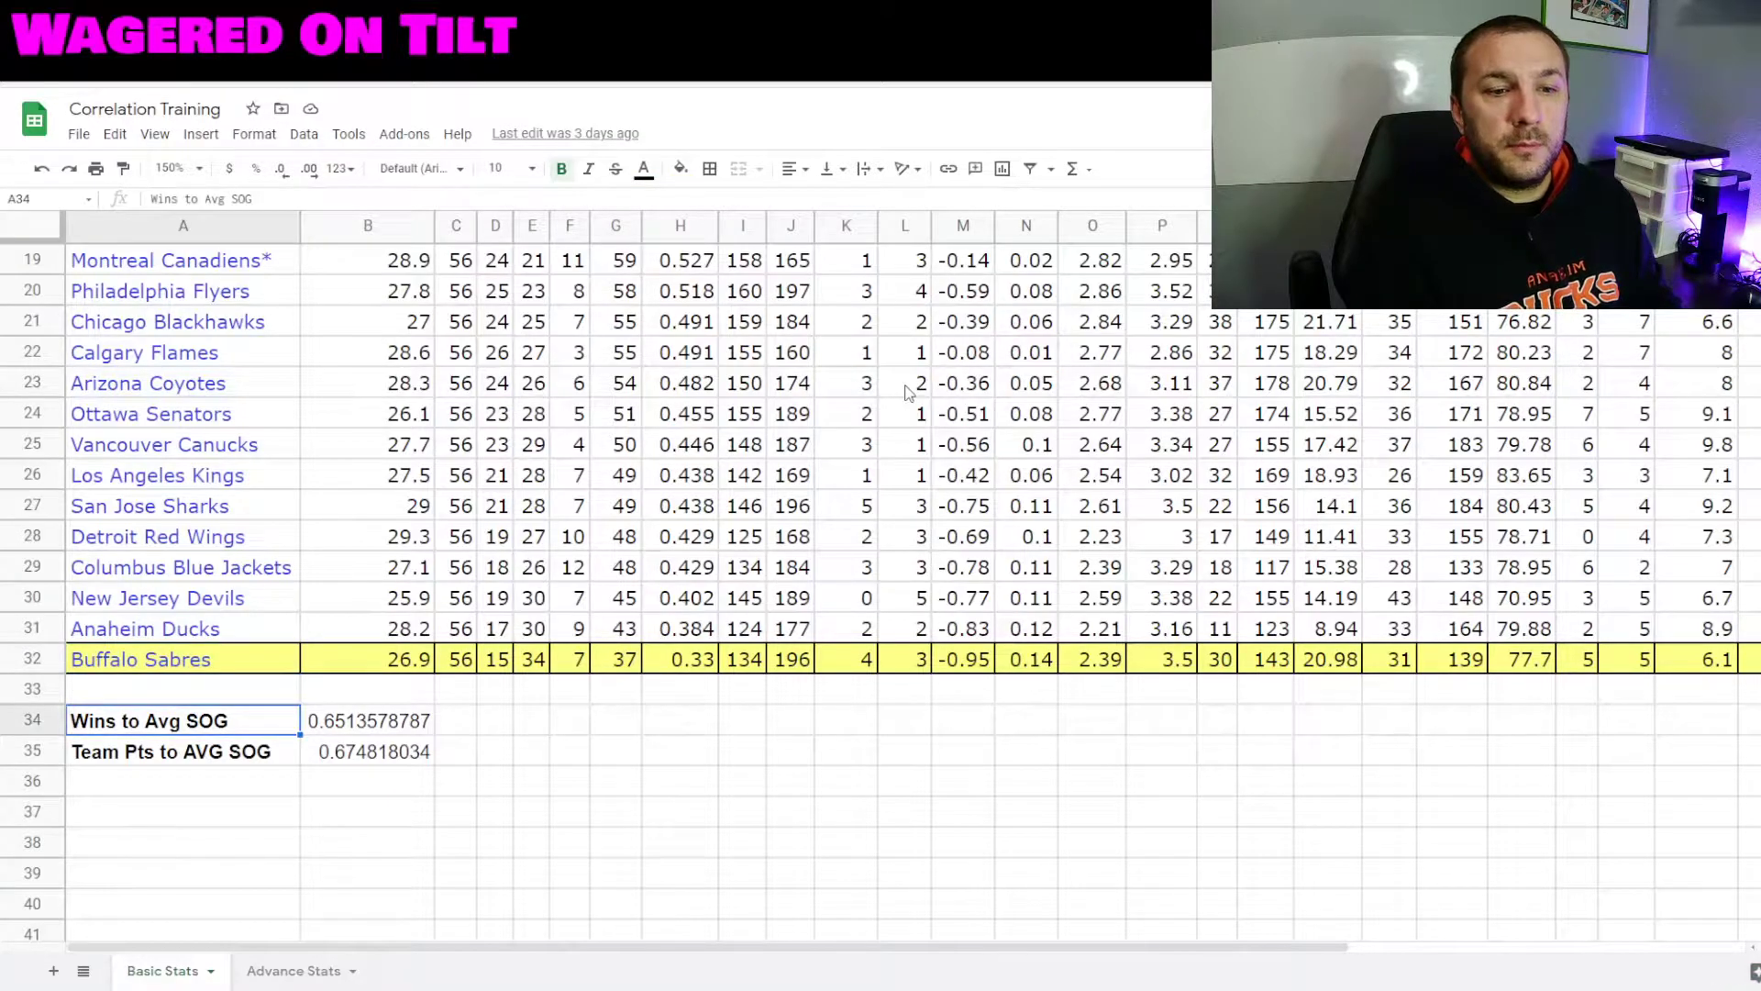
key("Right")
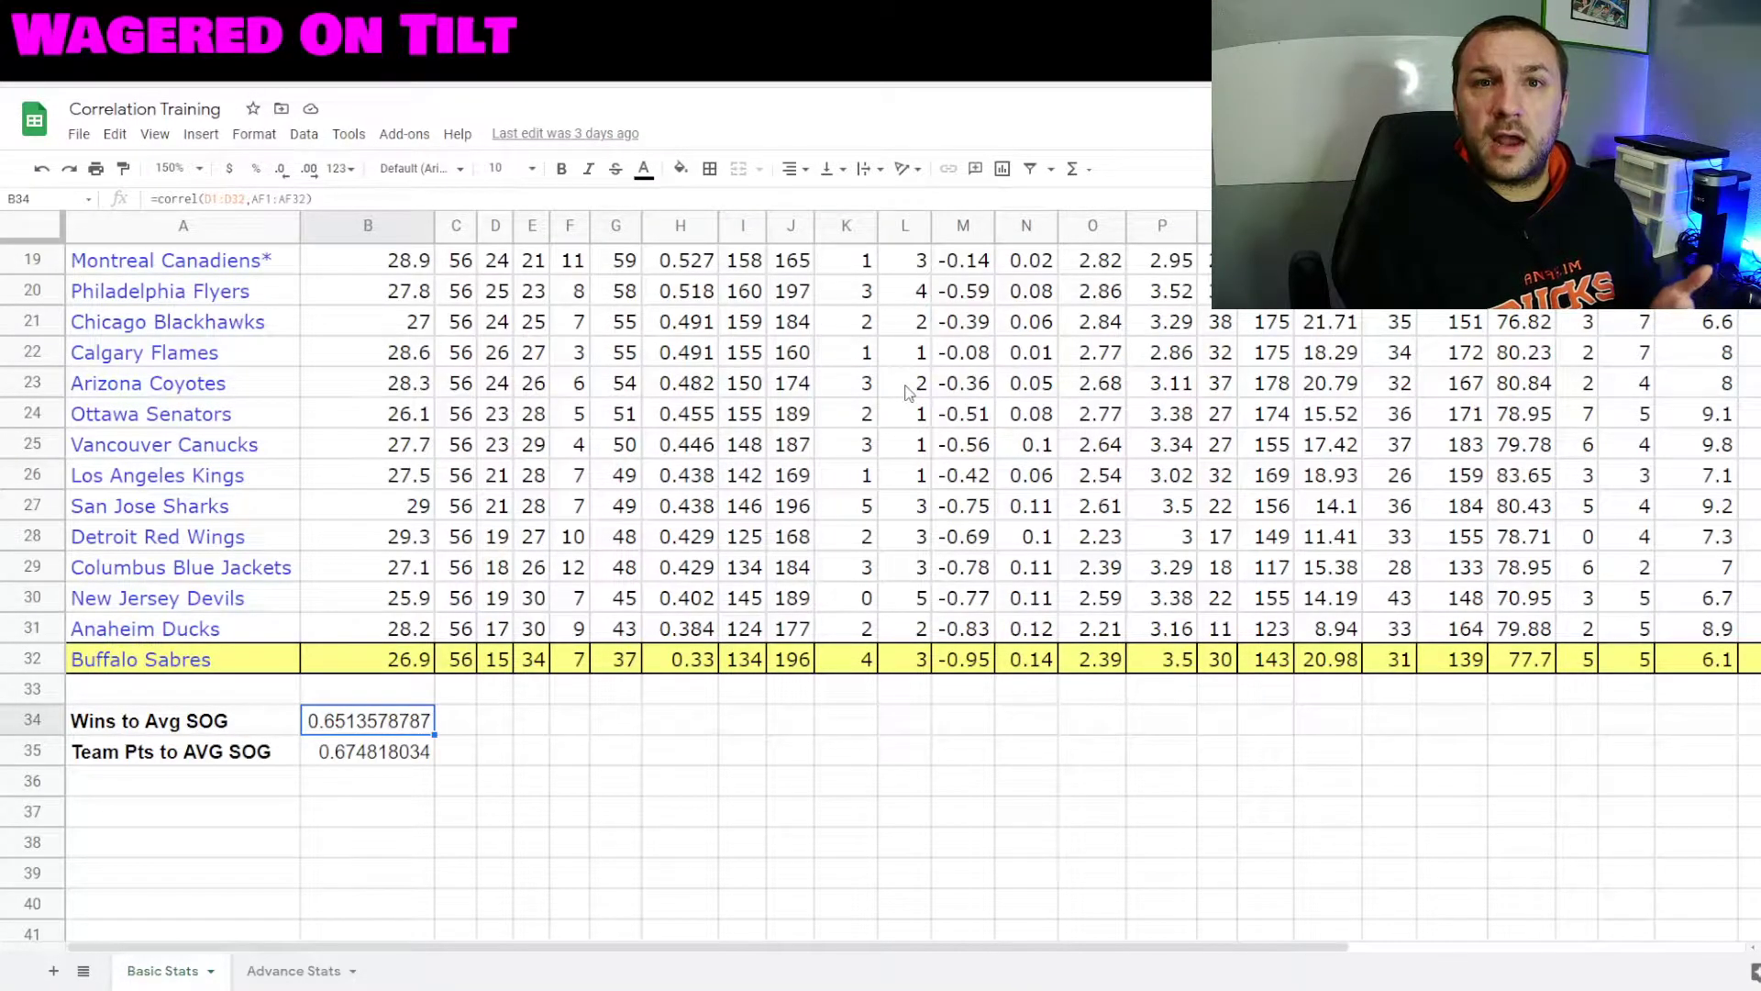
key("Down")
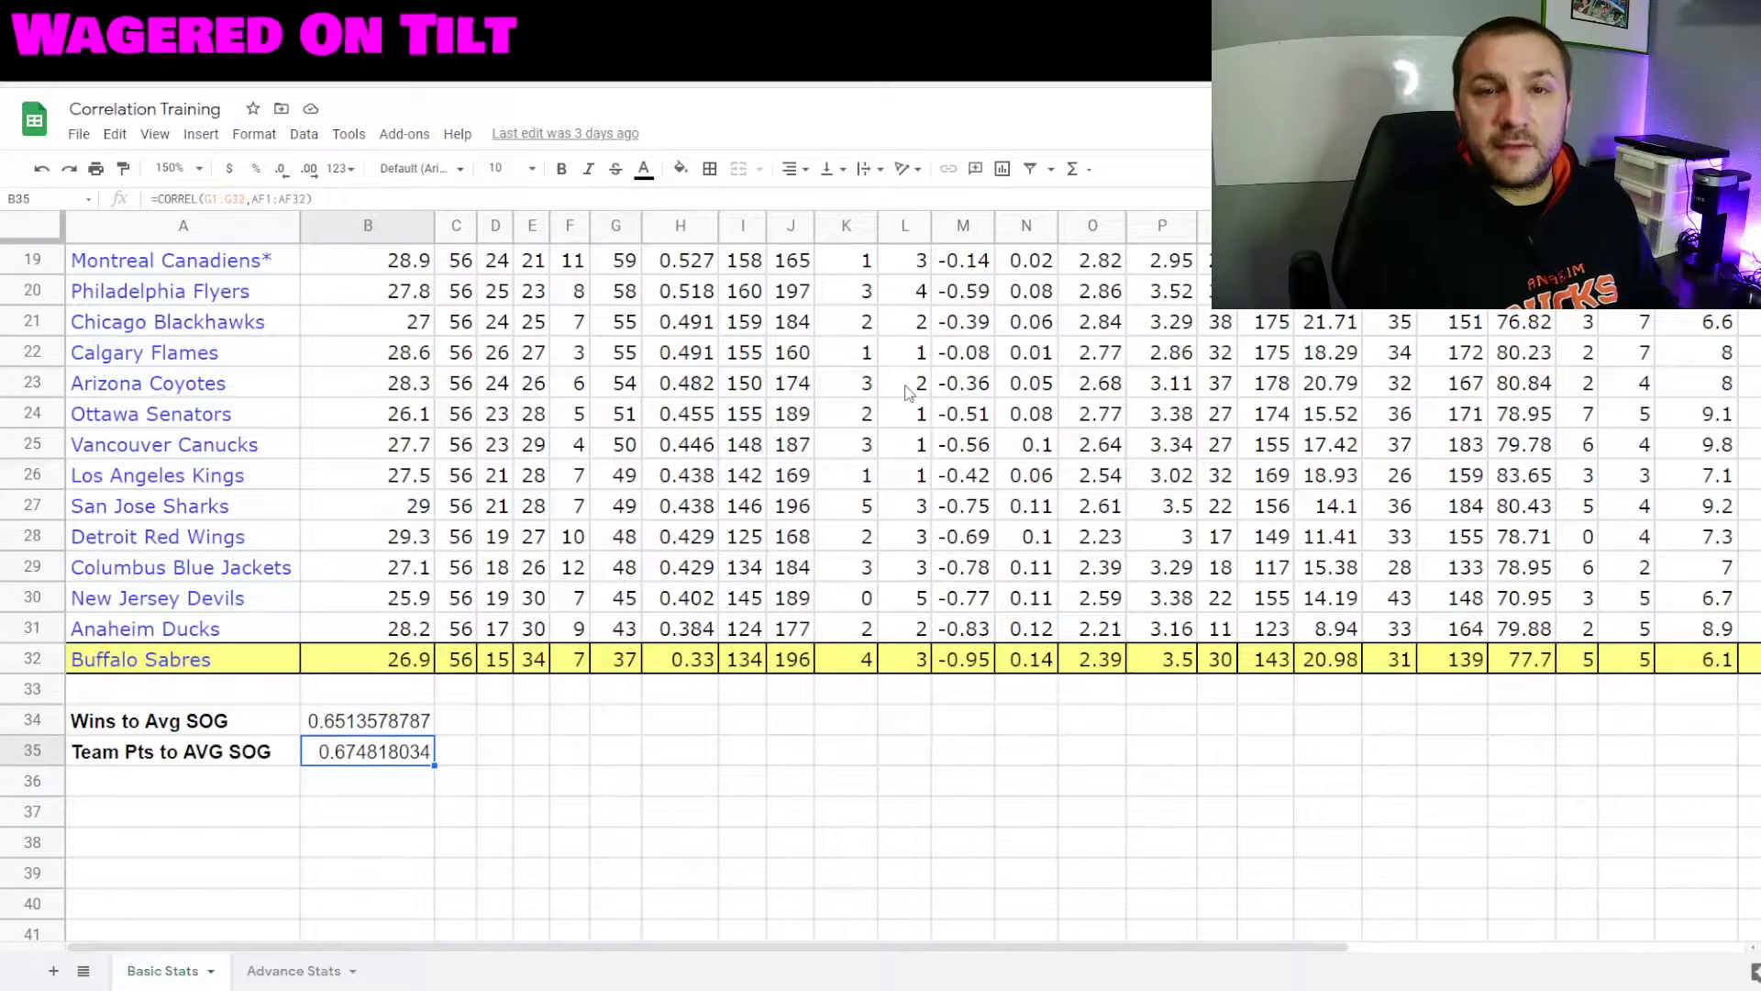
key("Up")
key("Up")
key("Up")
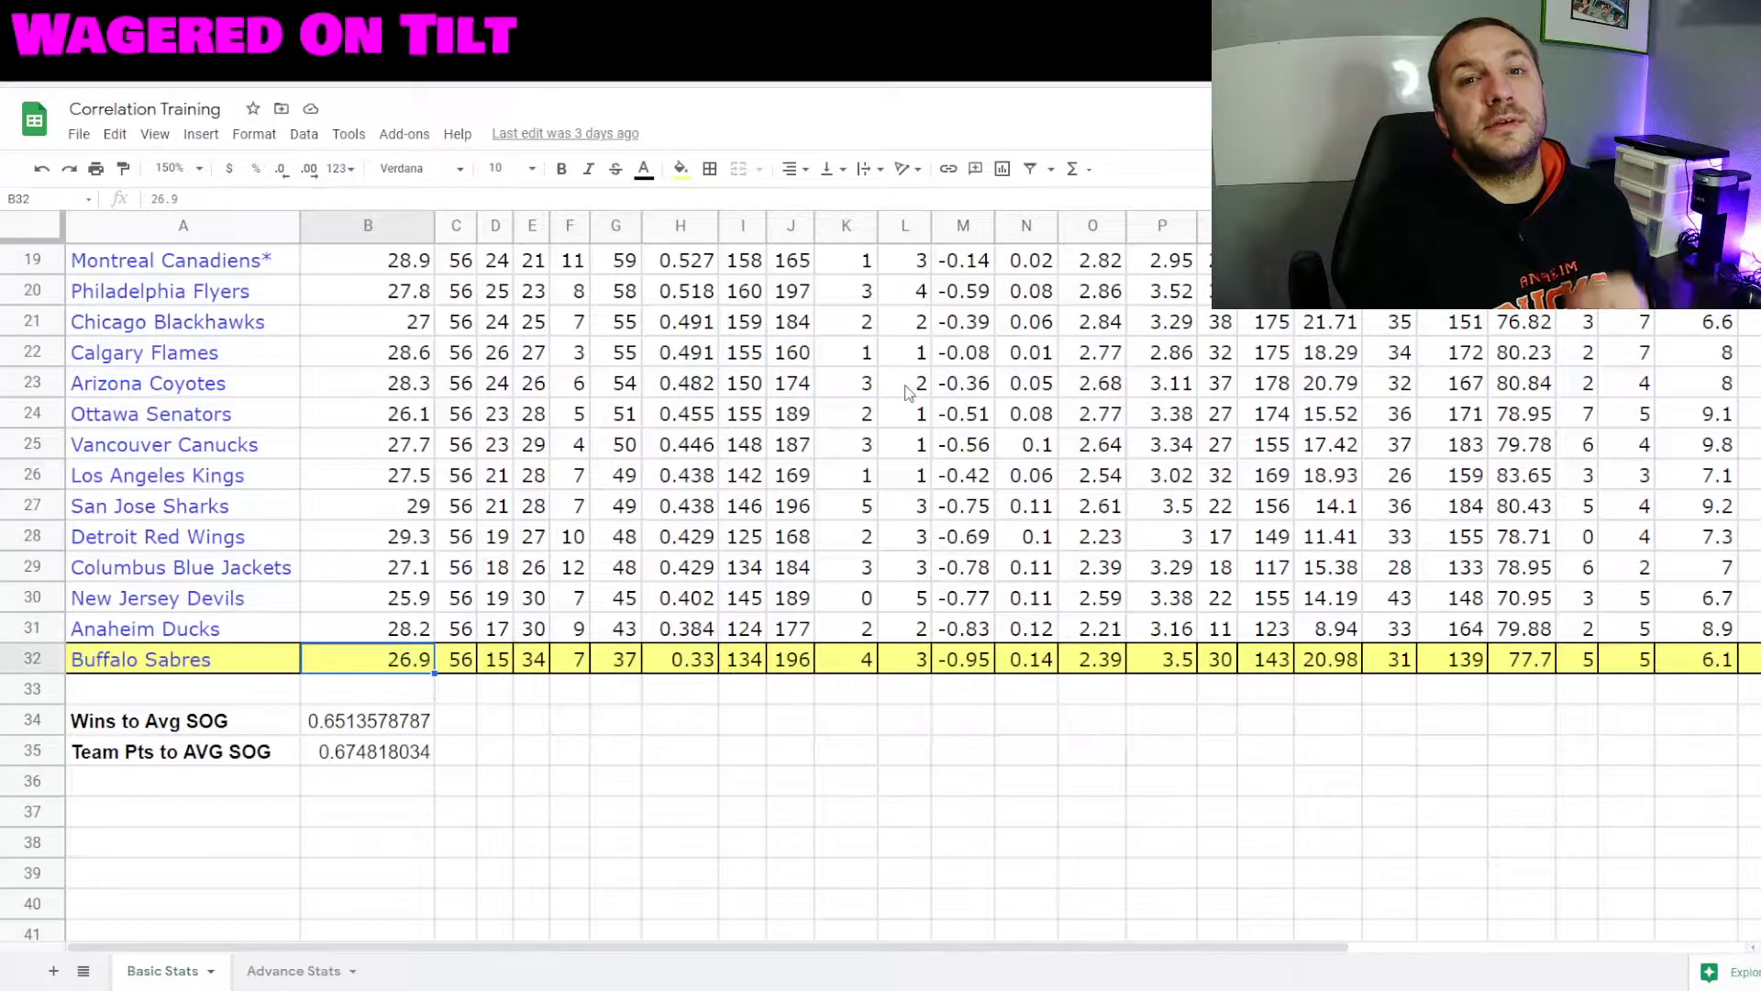
key("Down")
key("Down")
key("Down")
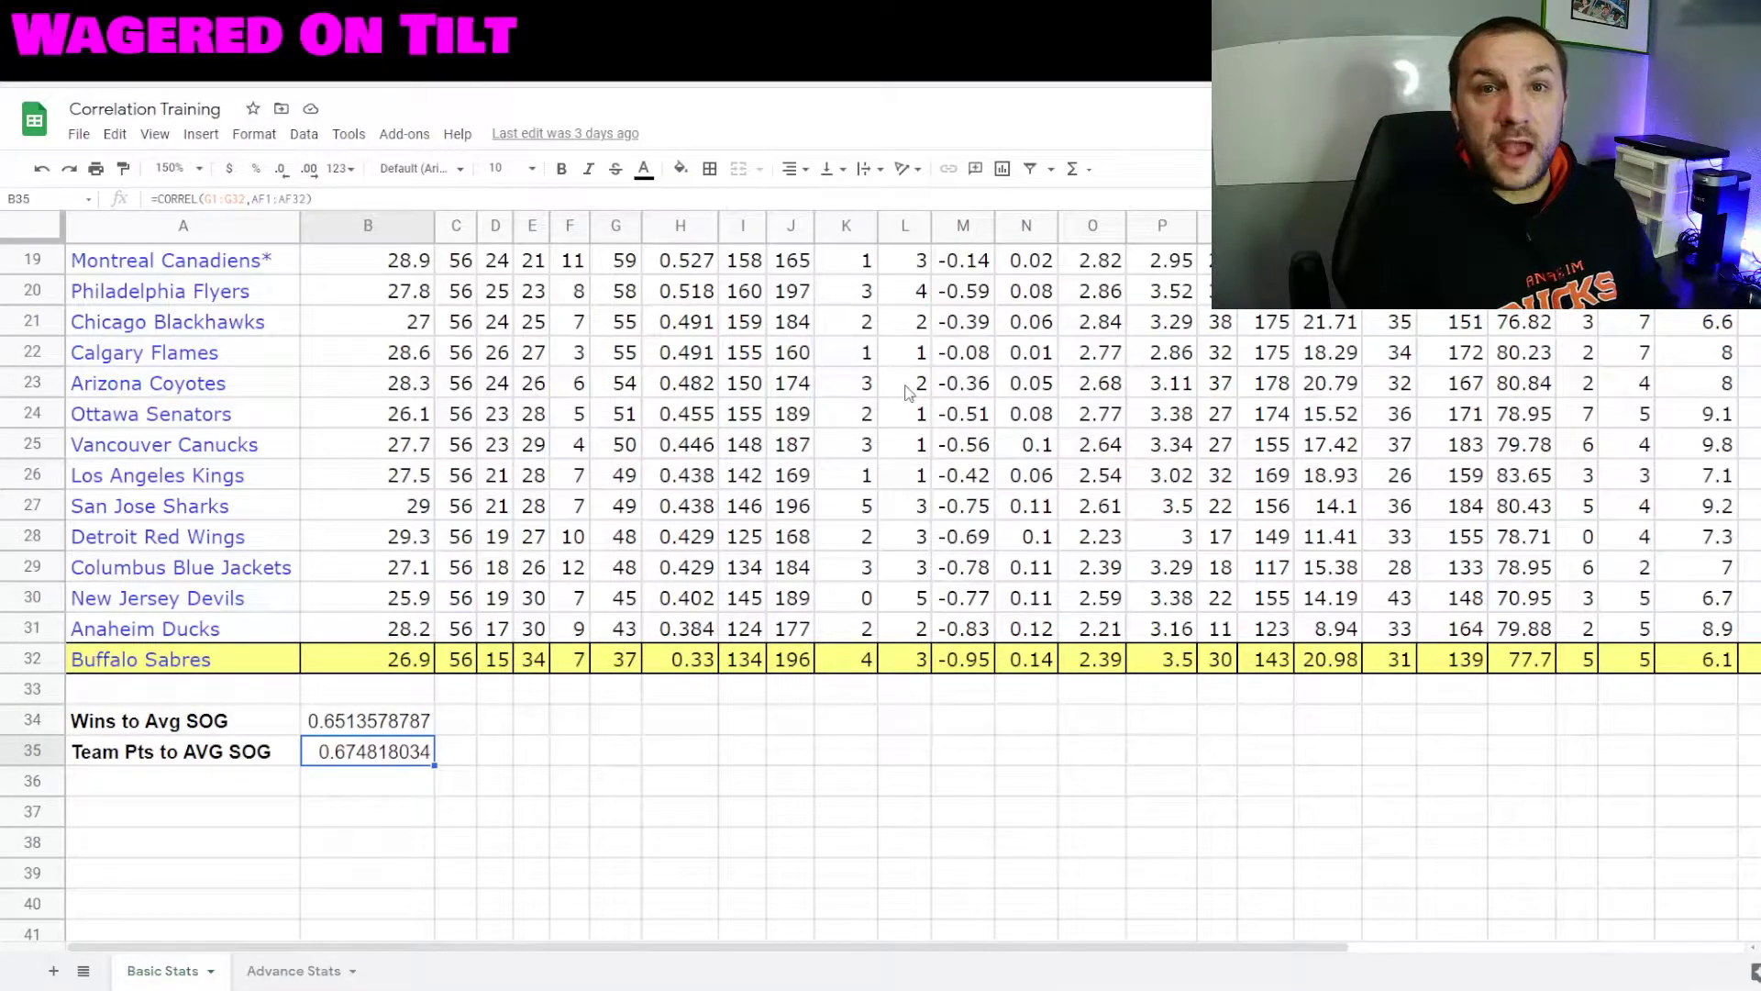